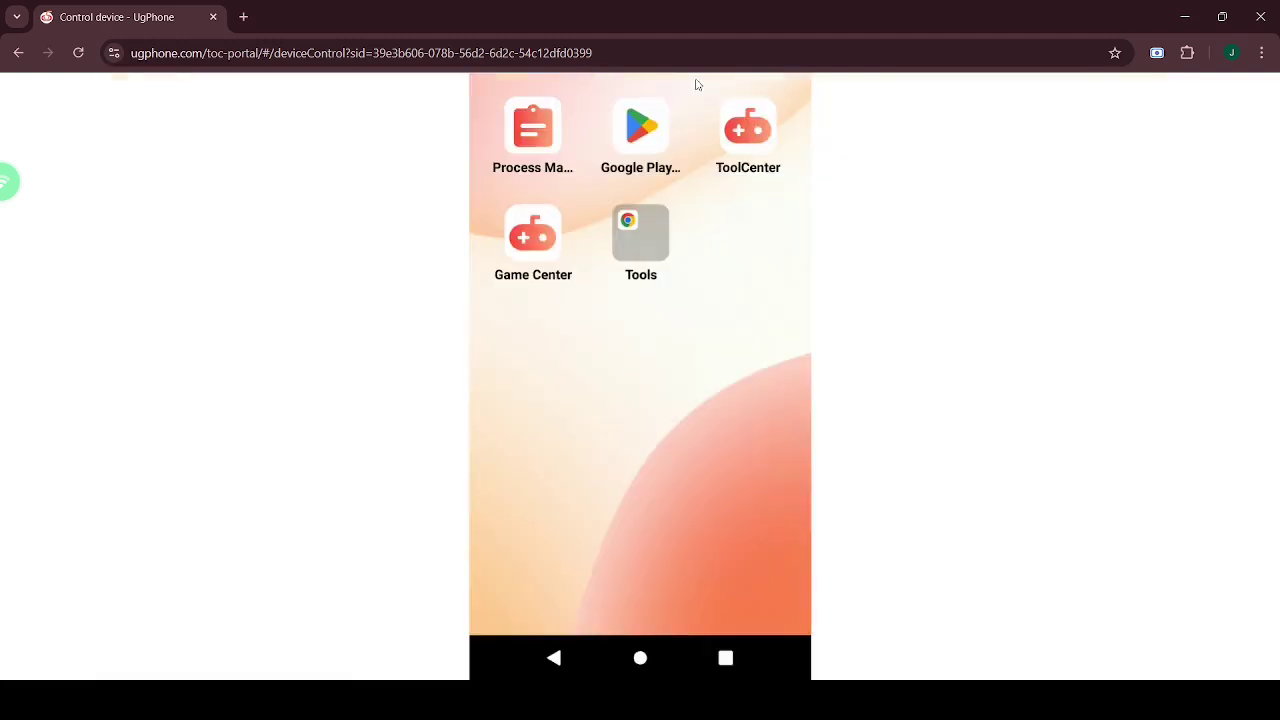
# - Open the phone's Settings from quick settings and go to About phone
pyautogui.moveTo(691, 94); pyautogui.dragTo(688, 484)
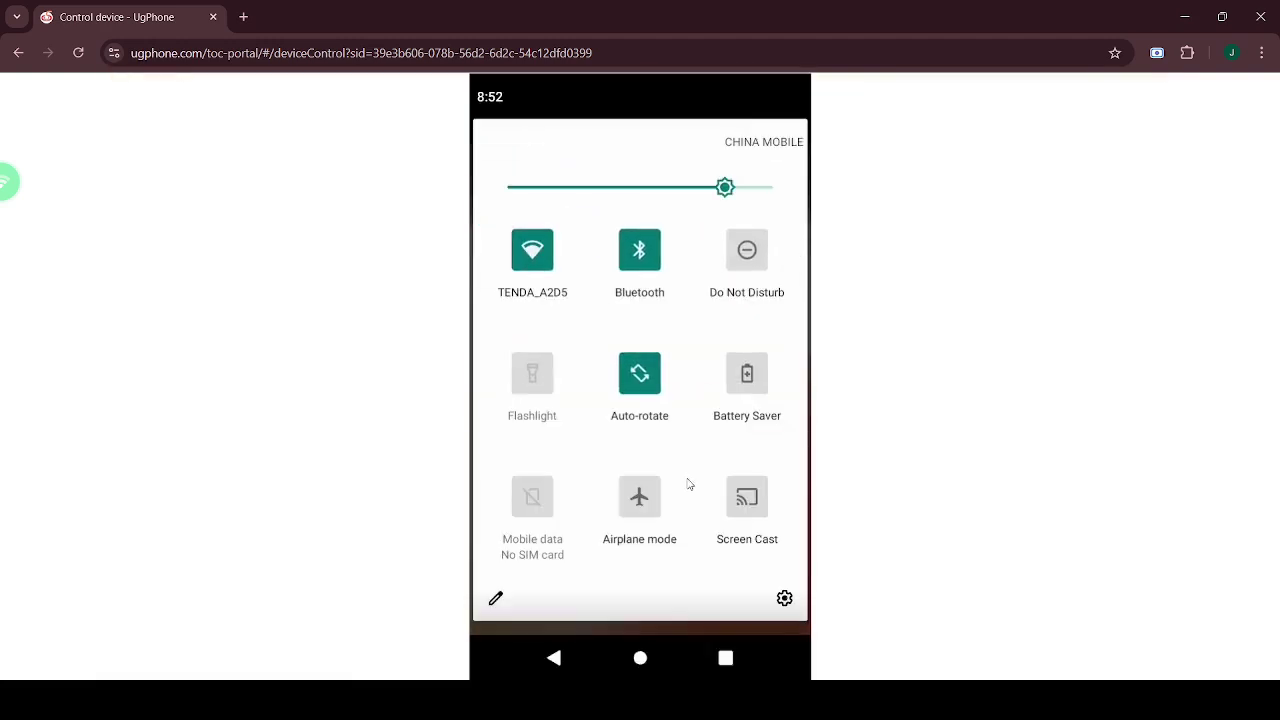
pyautogui.click(785, 597)
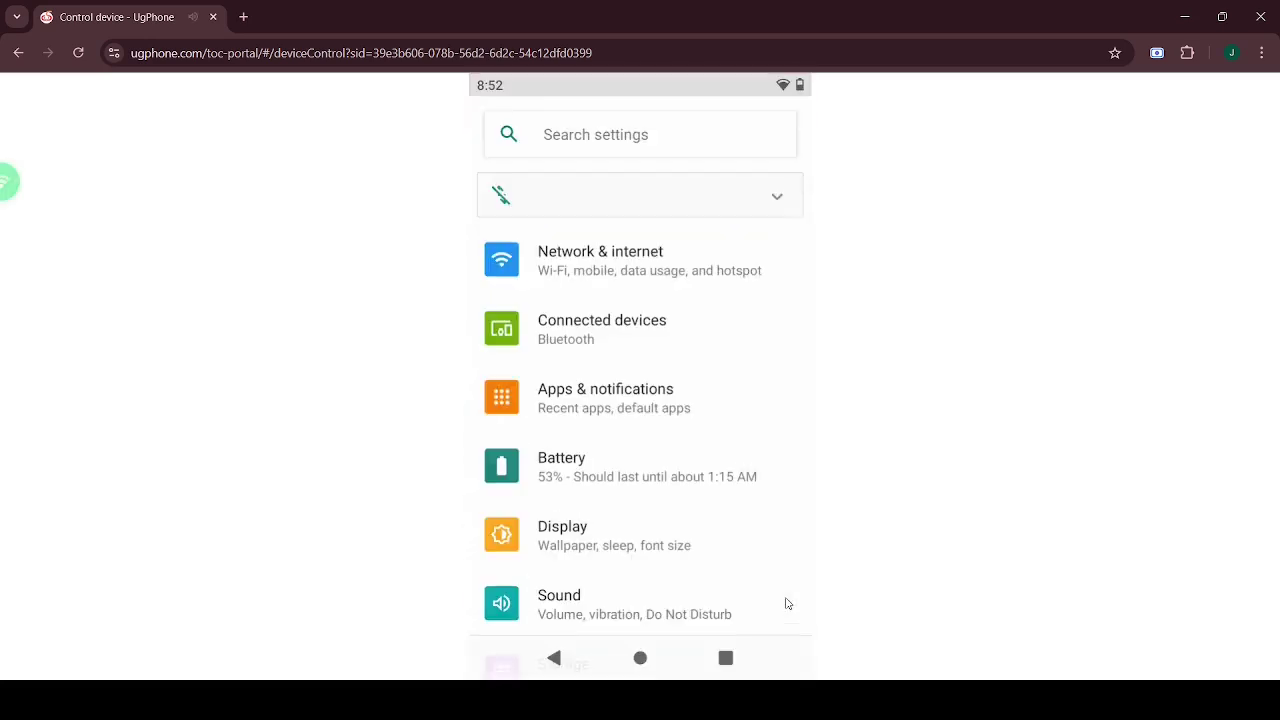
pyautogui.scroll(-6, 602, 433)
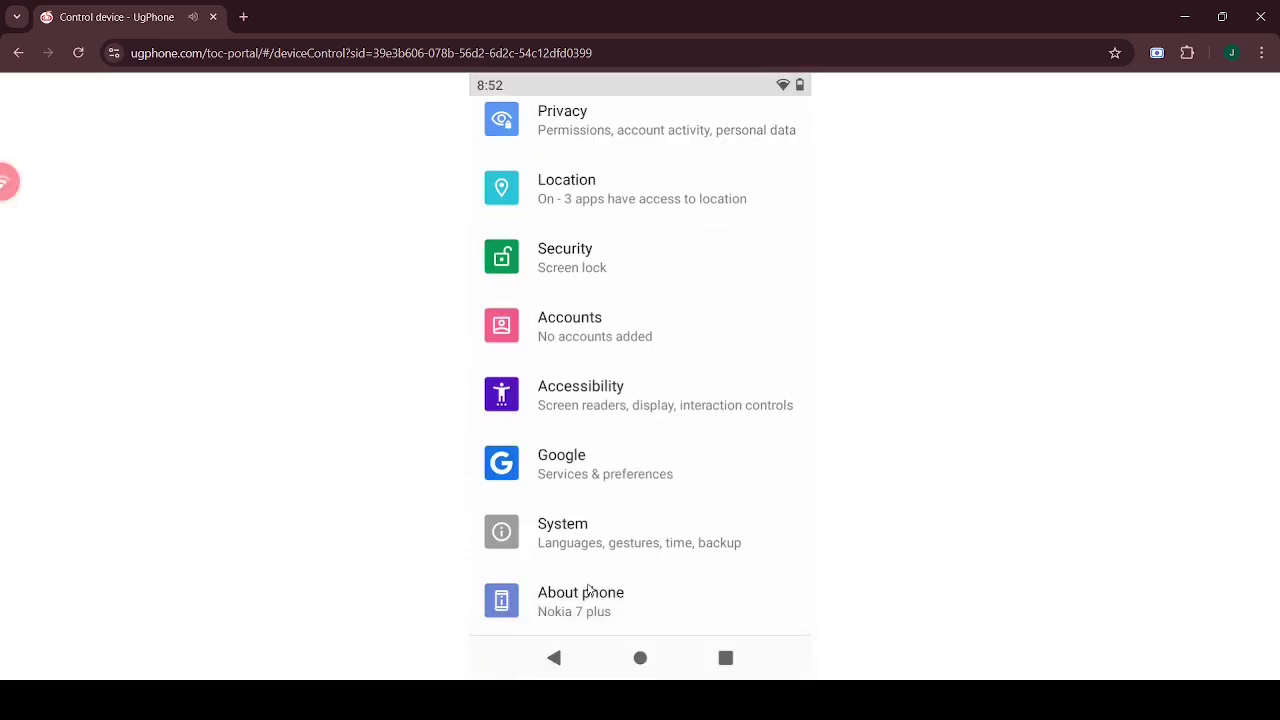
pyautogui.click(656, 607)
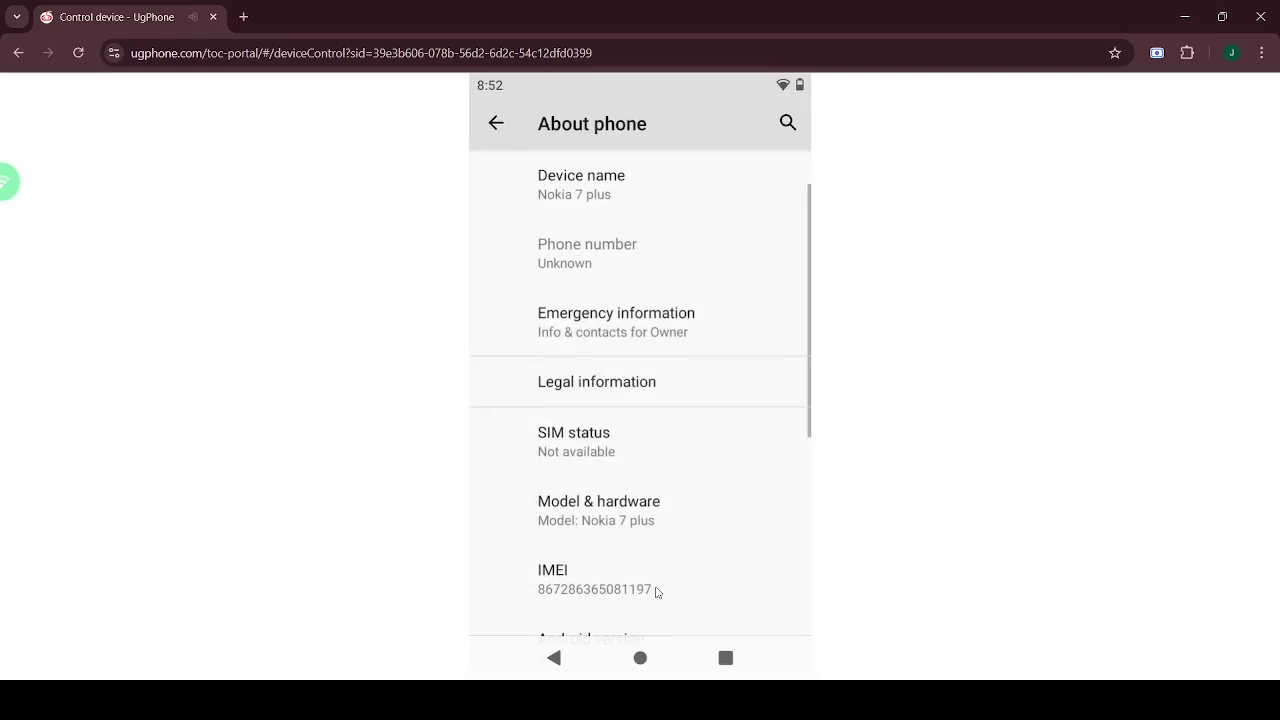
pyautogui.scroll(-5, 631, 337)
# - Tap Build number repeatedly to enable developer mode, then return to Settings
pyautogui.click(586, 610)
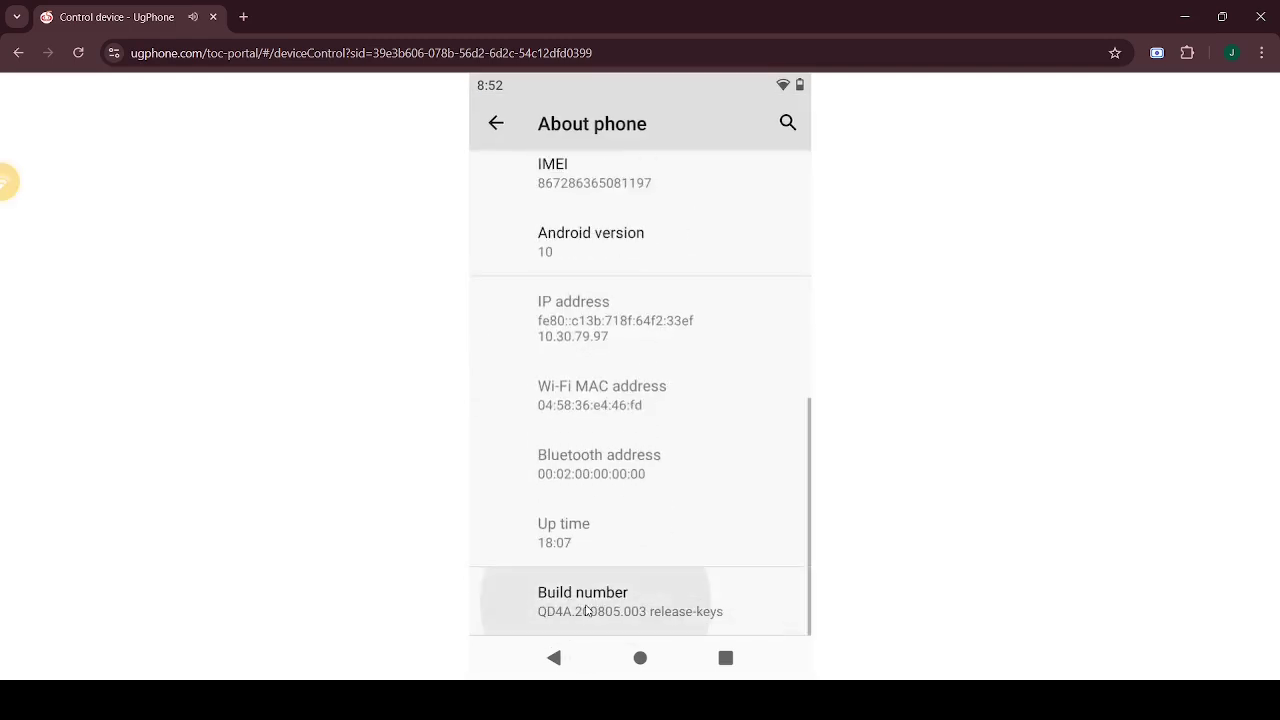
pyautogui.click(605, 582)
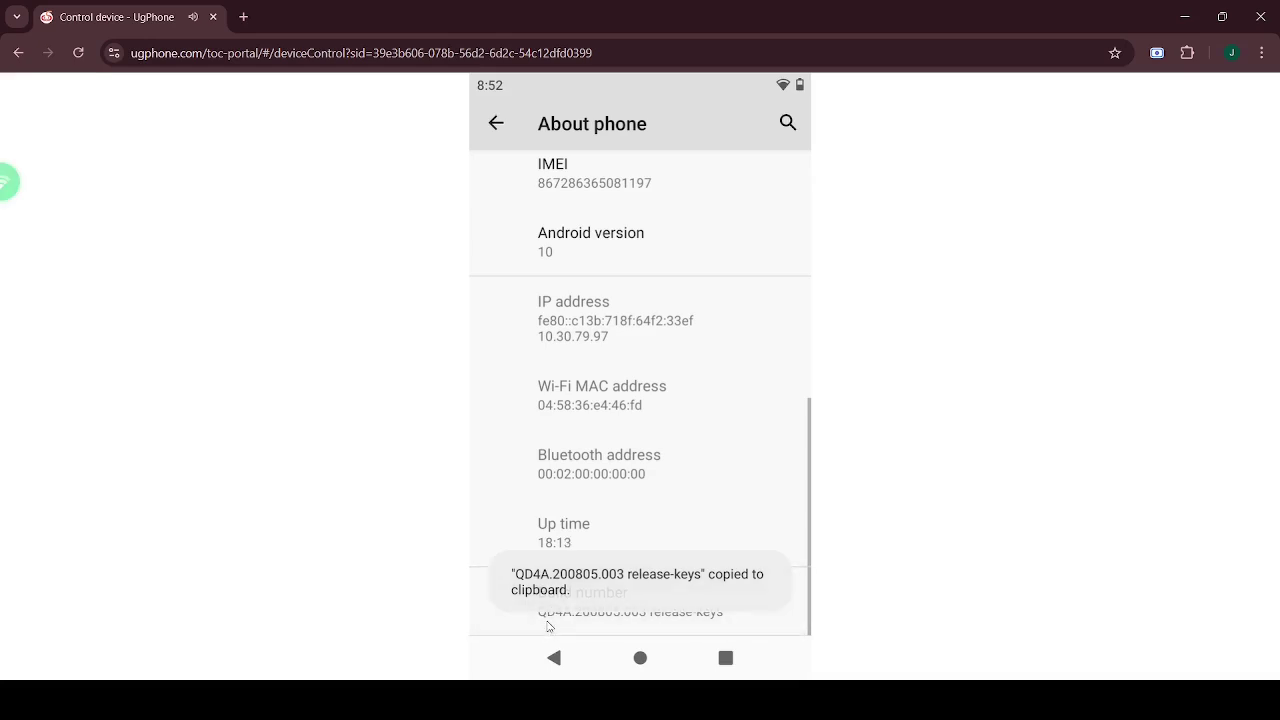
pyautogui.click(548, 626)
pyautogui.click(556, 660)
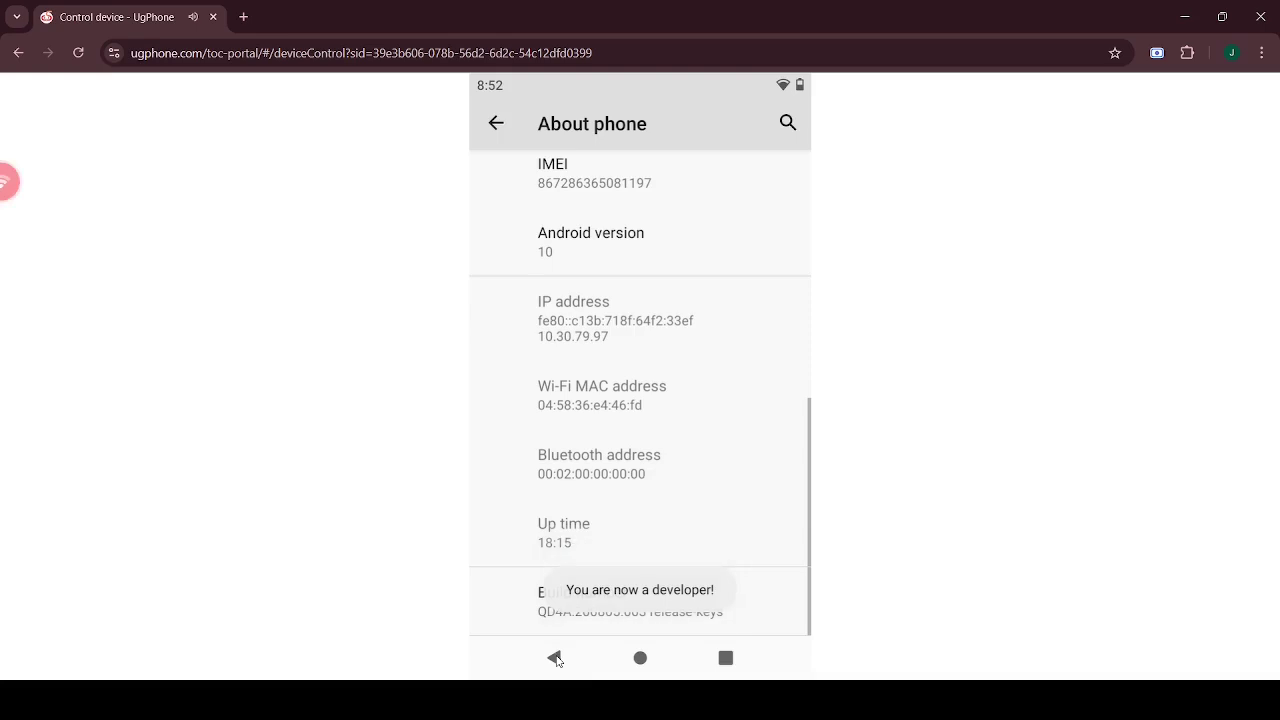
pyautogui.click(556, 660)
# - Open Developer options from System's Advanced section
pyautogui.click(605, 538)
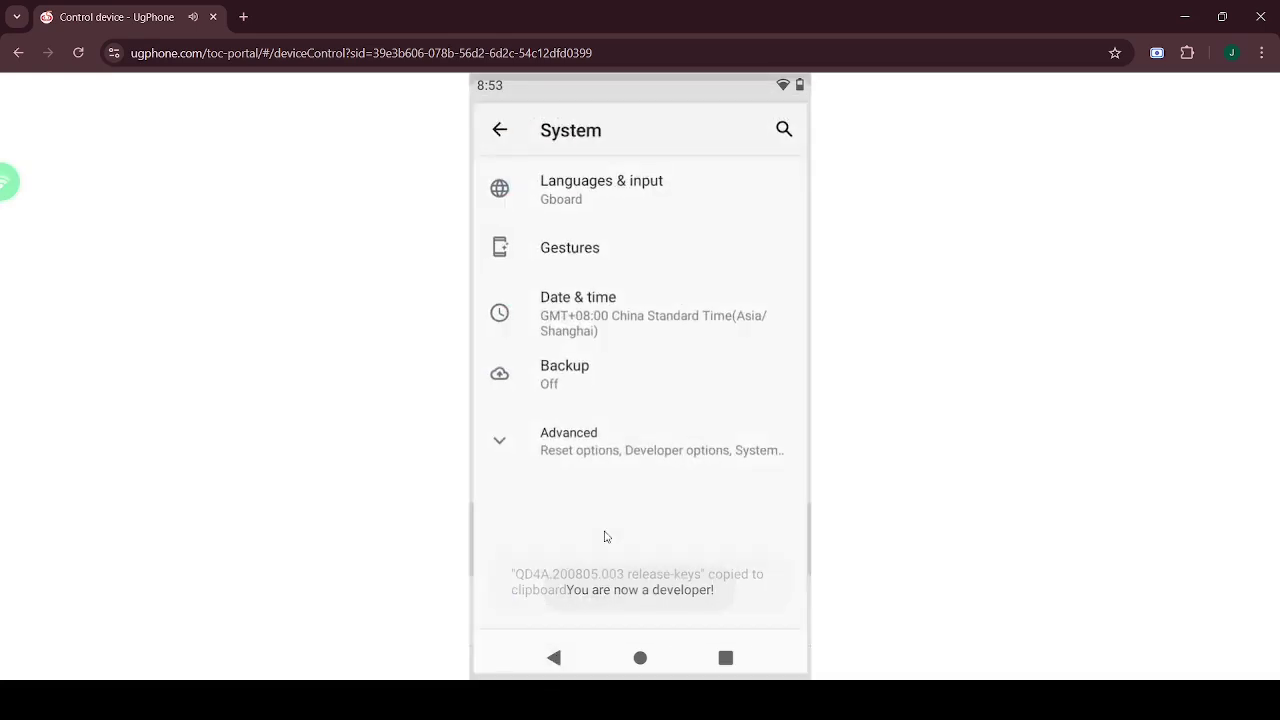
pyautogui.click(609, 469)
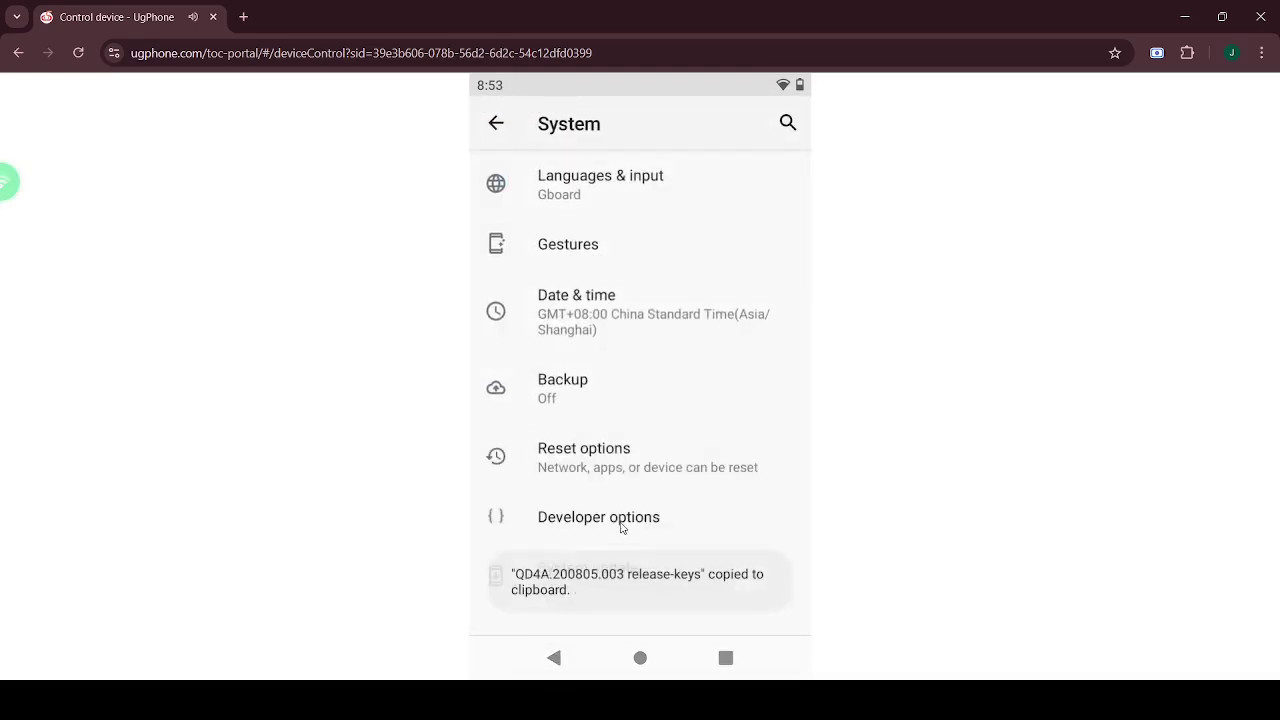
pyautogui.click(621, 520)
# - Search settings for 'width' and start editing Smallest width, erasing the 360 value
pyautogui.click(790, 127)
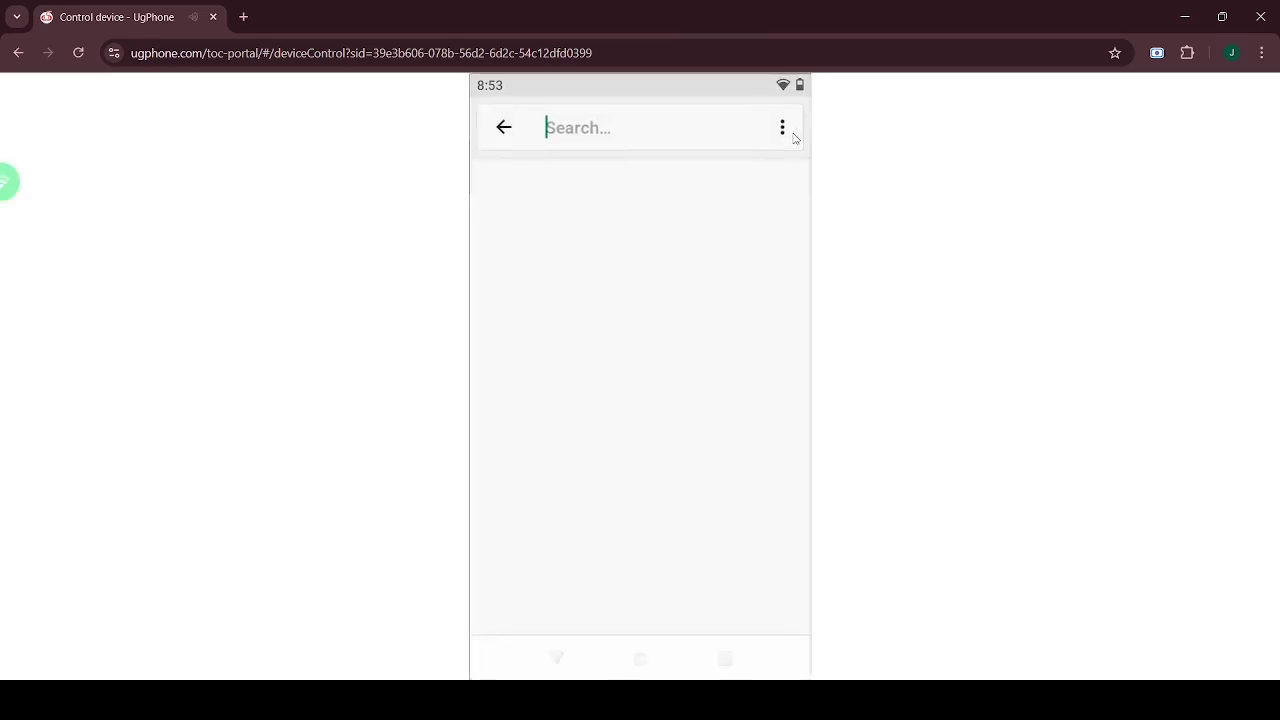
pyautogui.write('width')
pyautogui.press('Return')
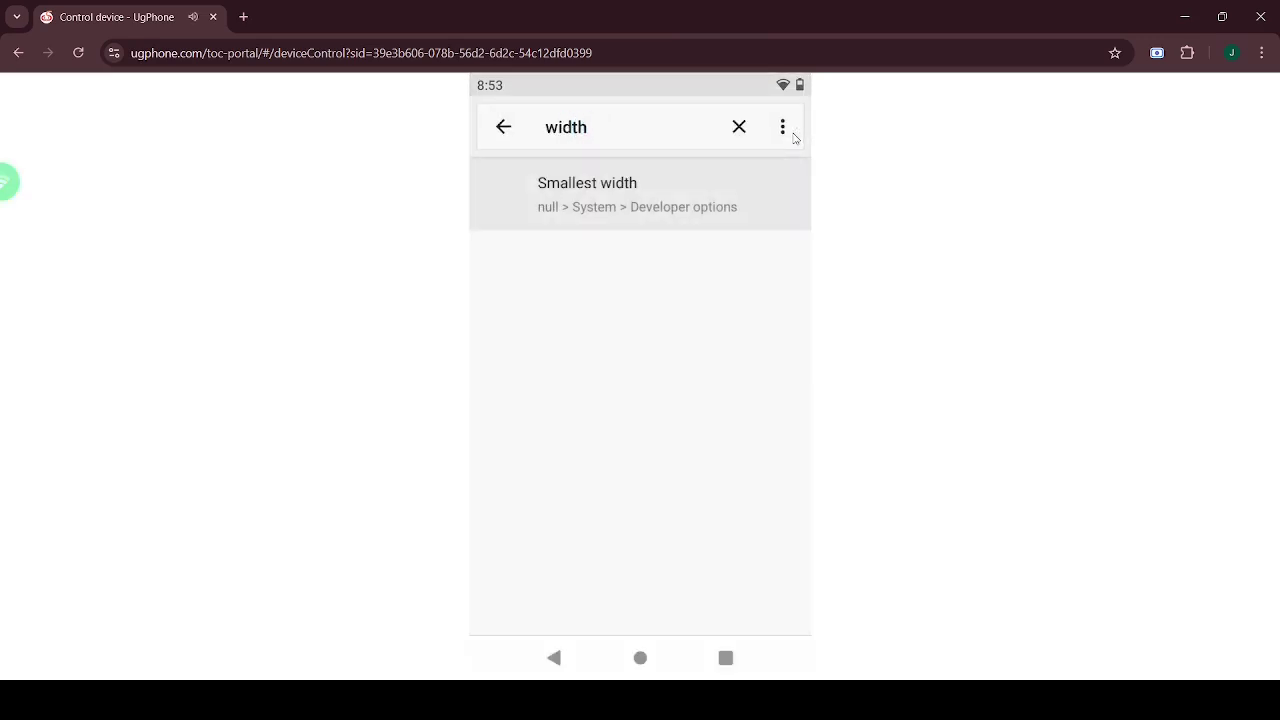
pyautogui.click(685, 188)
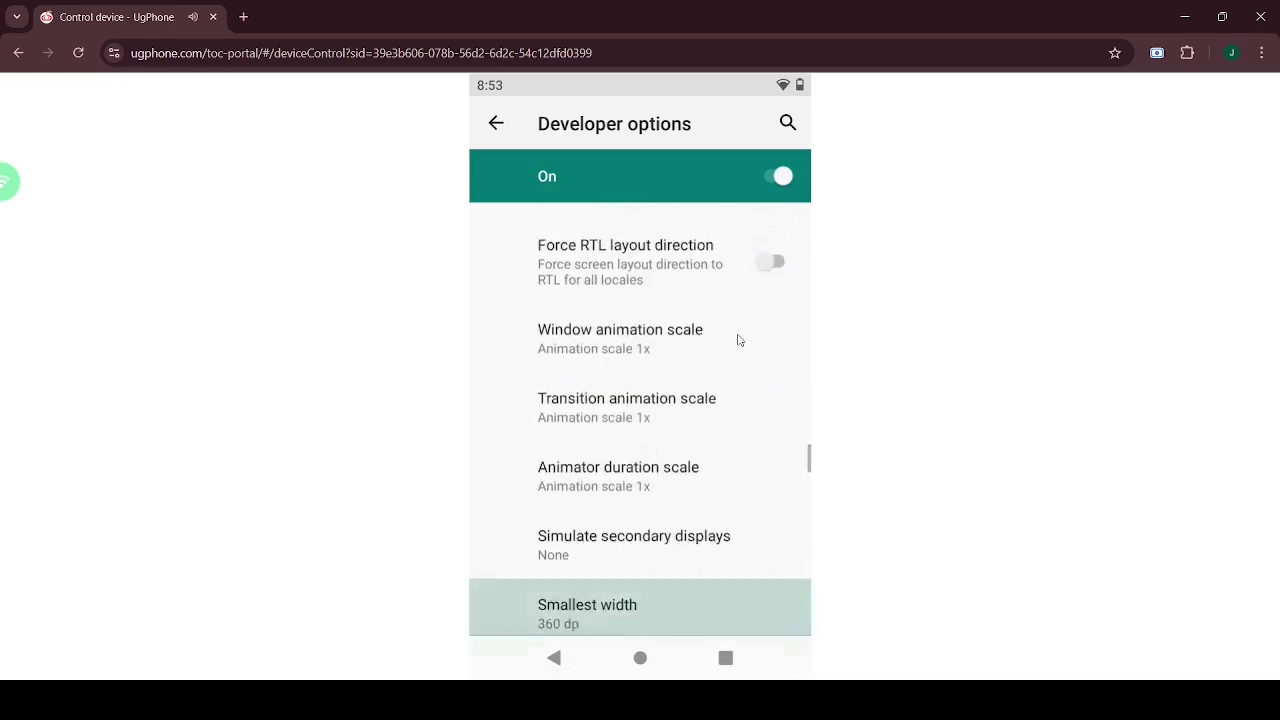
pyautogui.click(617, 609)
pyautogui.press('BackSpace')
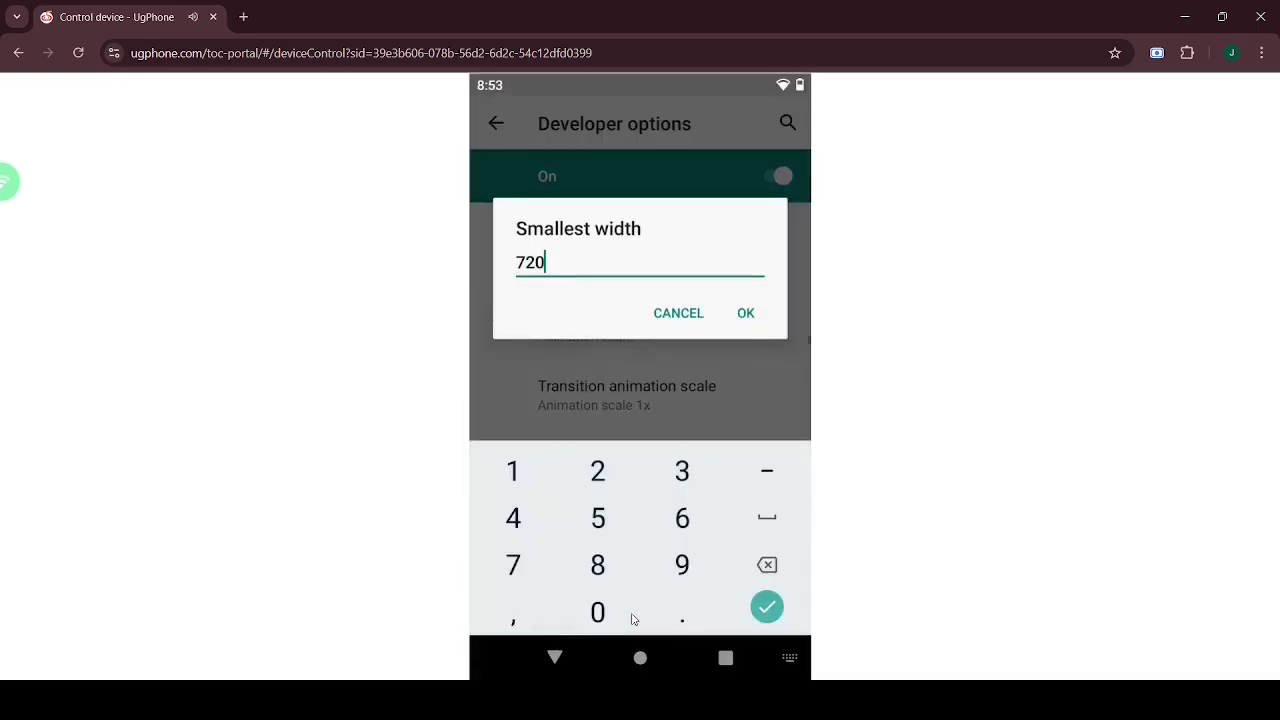
# - Confirm the 720 dp smallest width and leave Disable HW overlays off
pyautogui.click(750, 315)
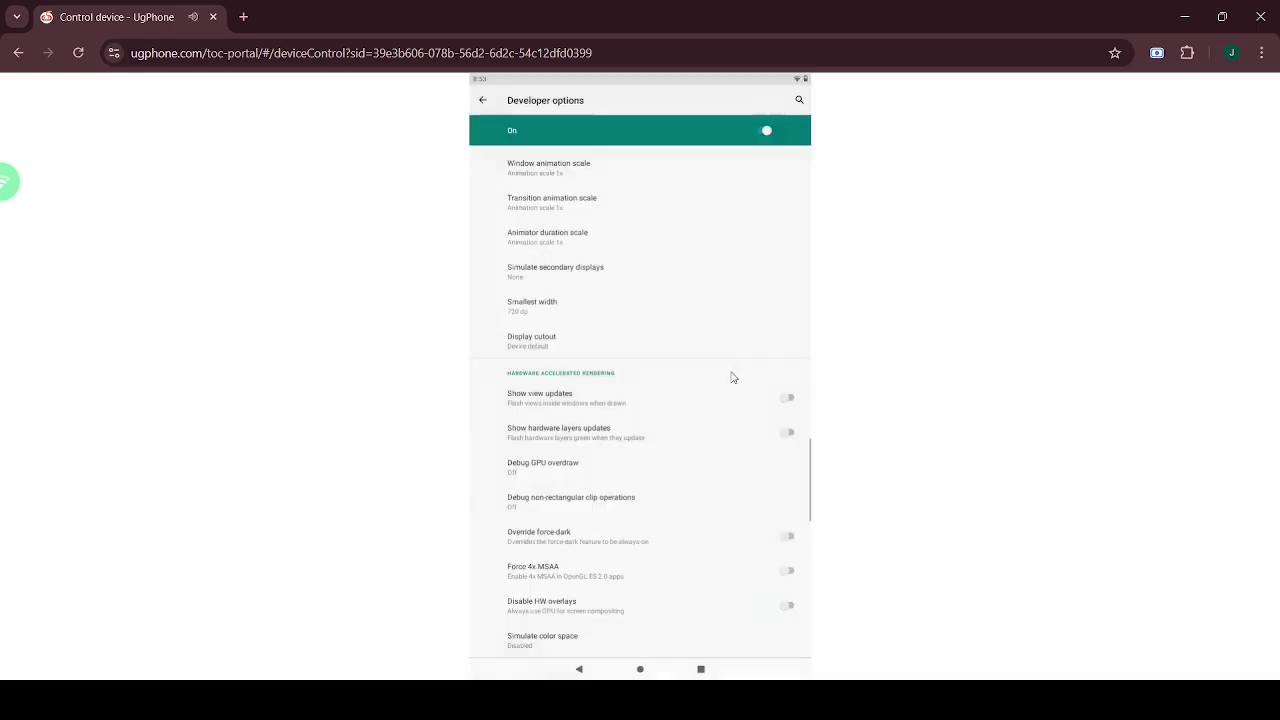
pyautogui.click(650, 613)
pyautogui.moveTo(663, 508); pyautogui.dragTo(686, 283)
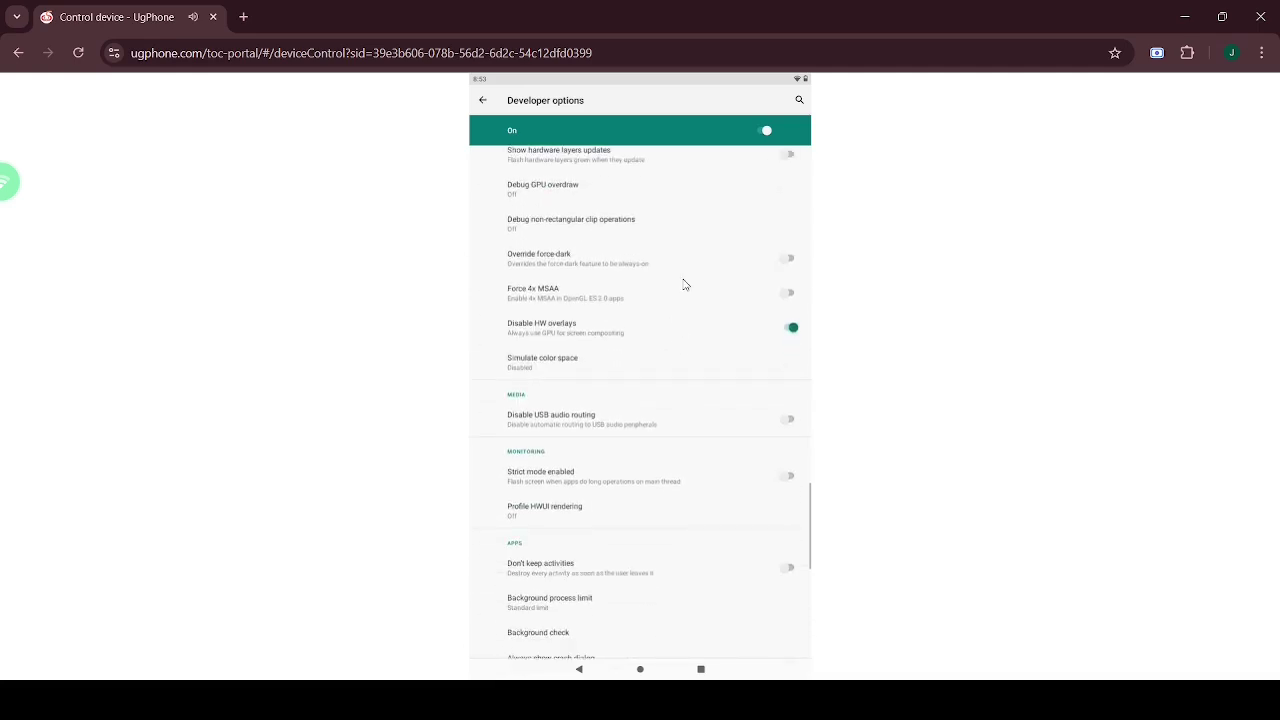
pyautogui.click(679, 330)
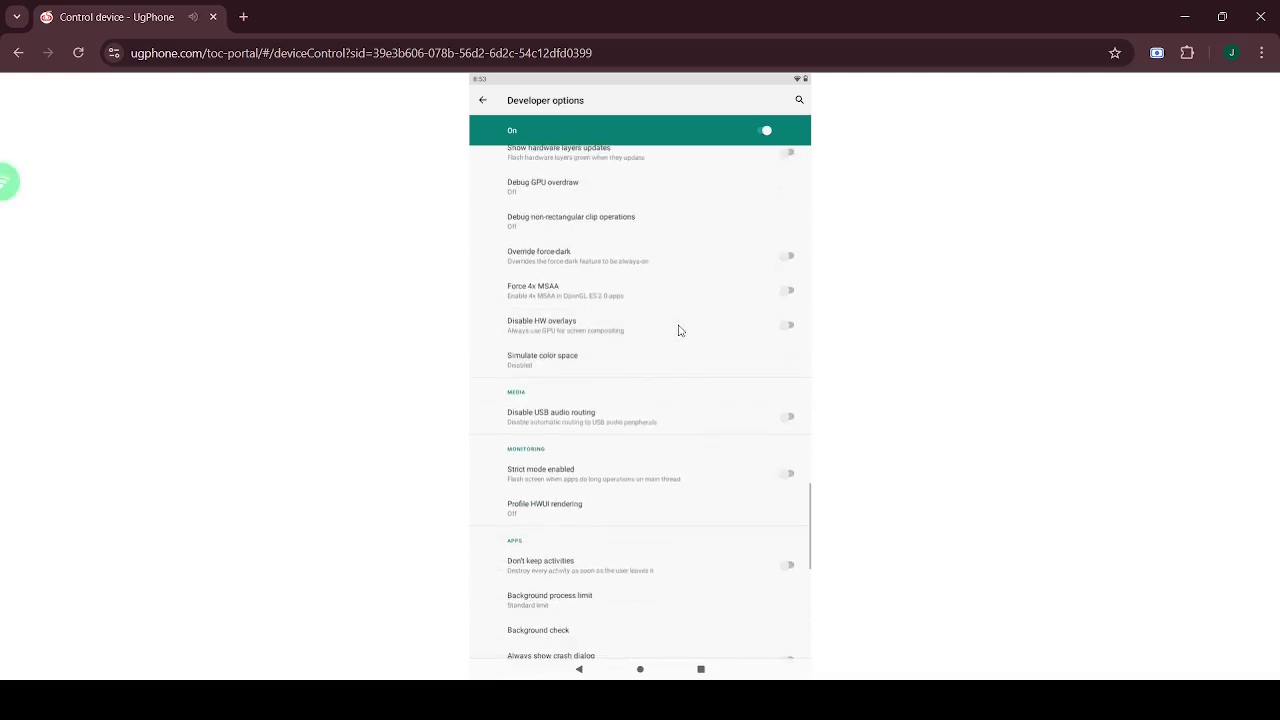
# - Enable freeform windows, forced desktop mode, resizable activities and apps on external storage
pyautogui.moveTo(669, 377); pyautogui.dragTo(658, 300)
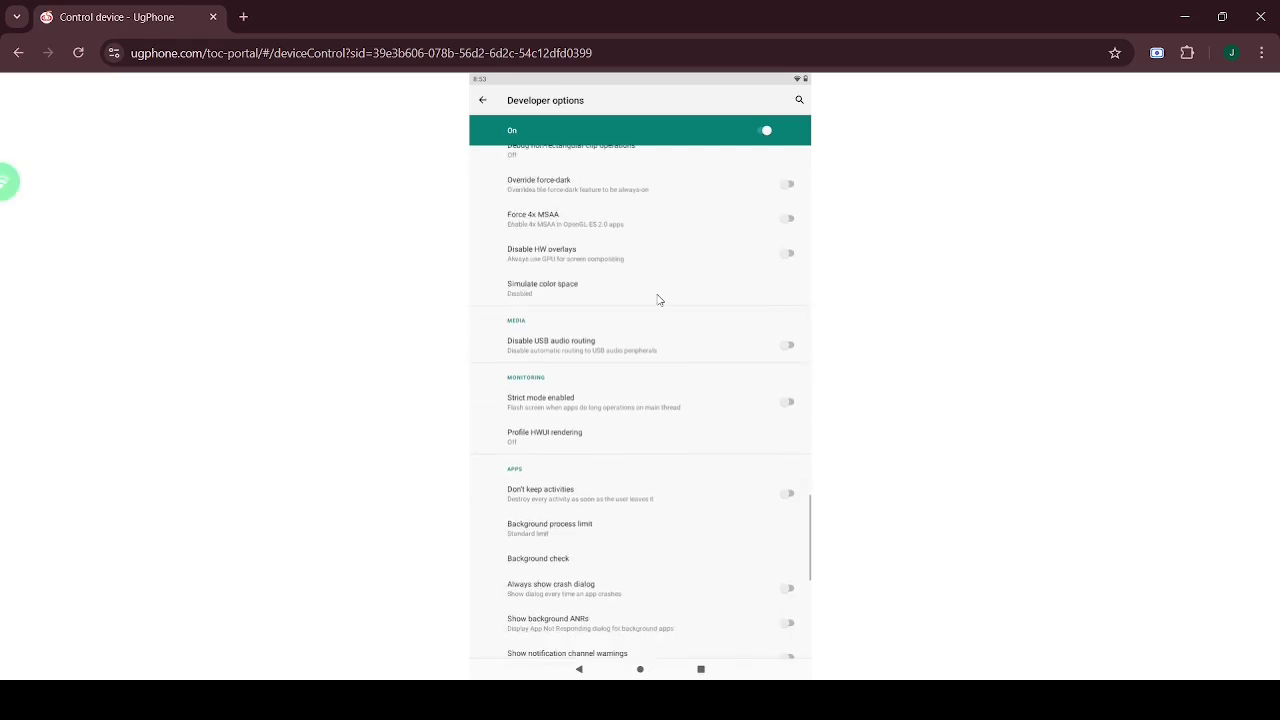
pyautogui.moveTo(618, 624); pyautogui.dragTo(626, 377)
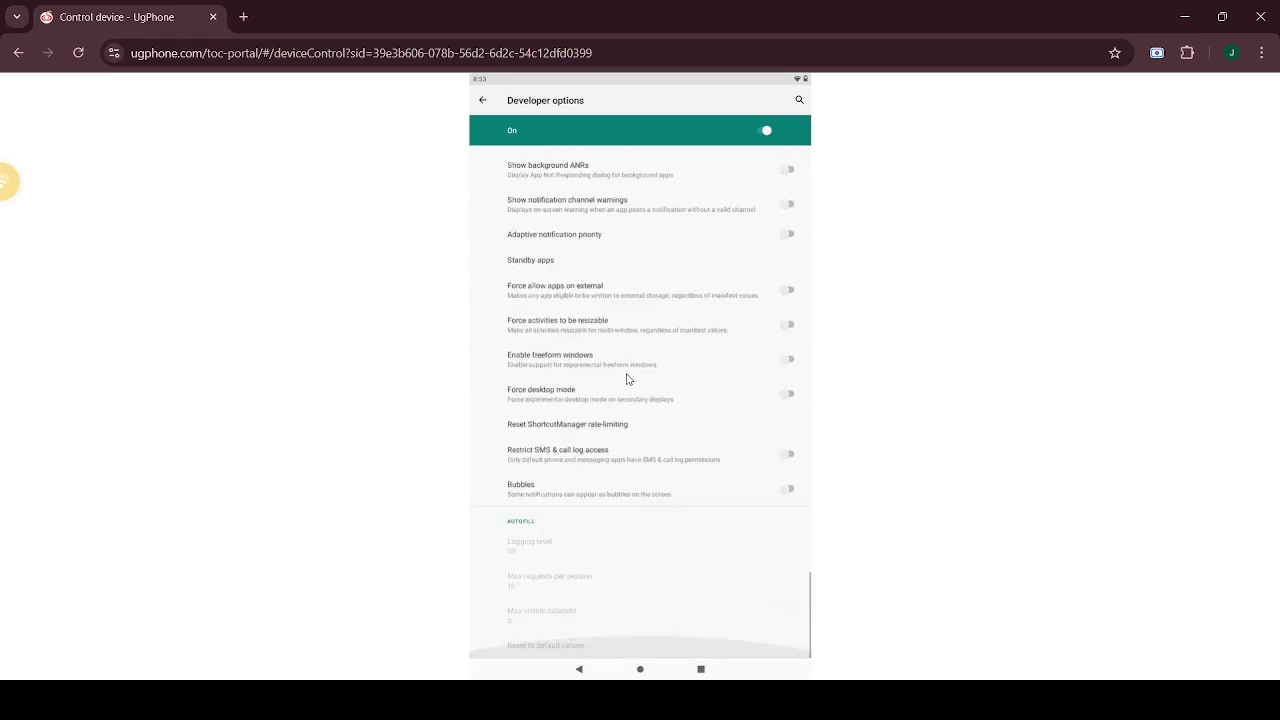
pyautogui.click(660, 400)
pyautogui.click(662, 360)
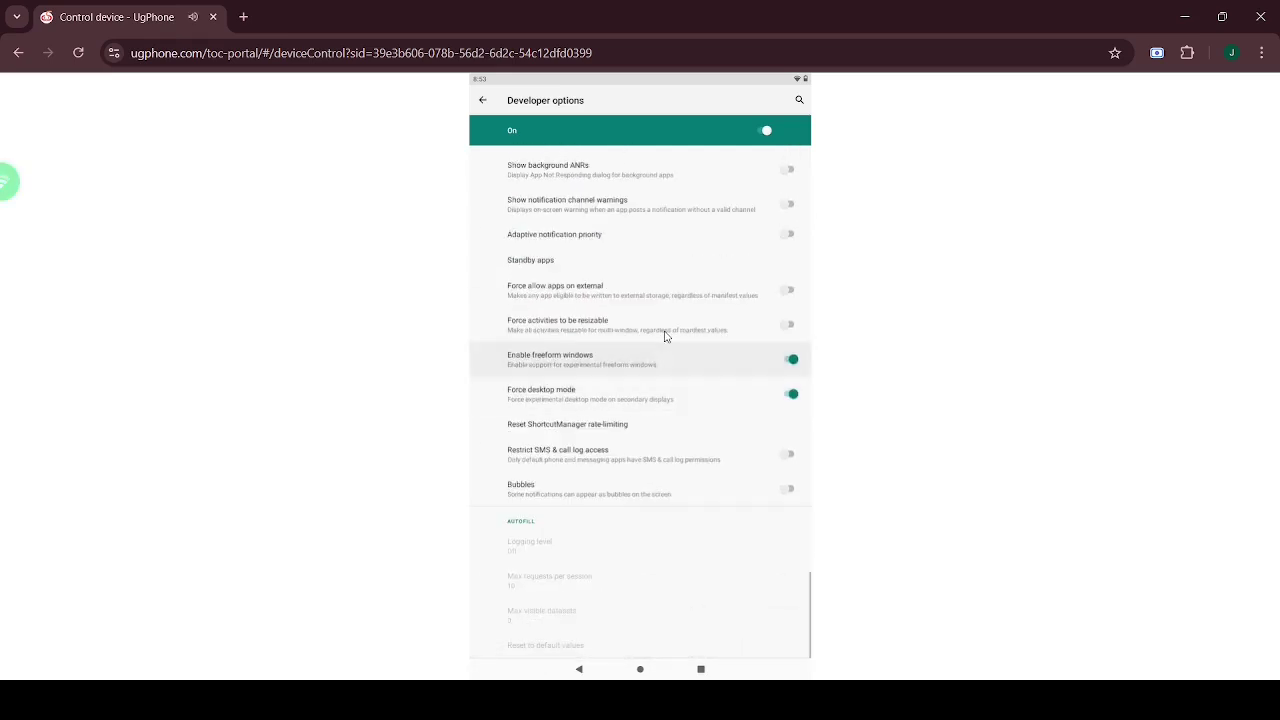
pyautogui.click(664, 327)
pyautogui.click(665, 287)
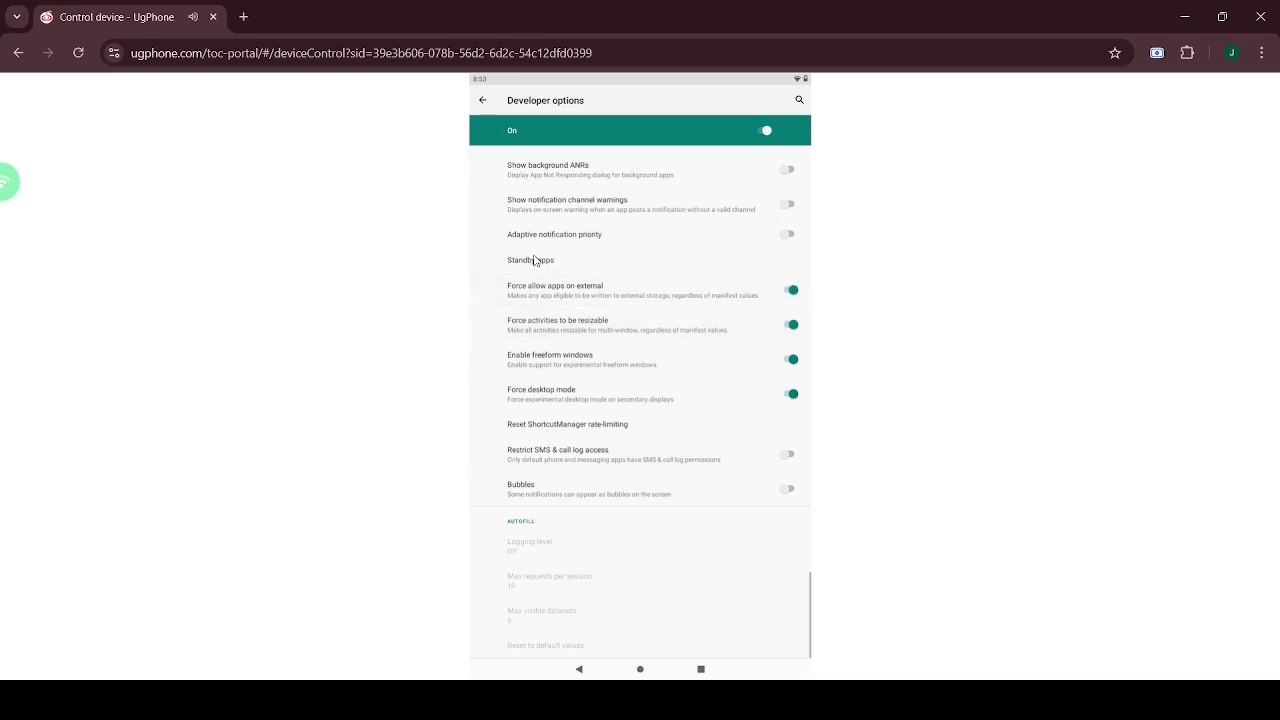
# - Back out of Developer options to the System settings
pyautogui.click(486, 102)
pyautogui.click(491, 102)
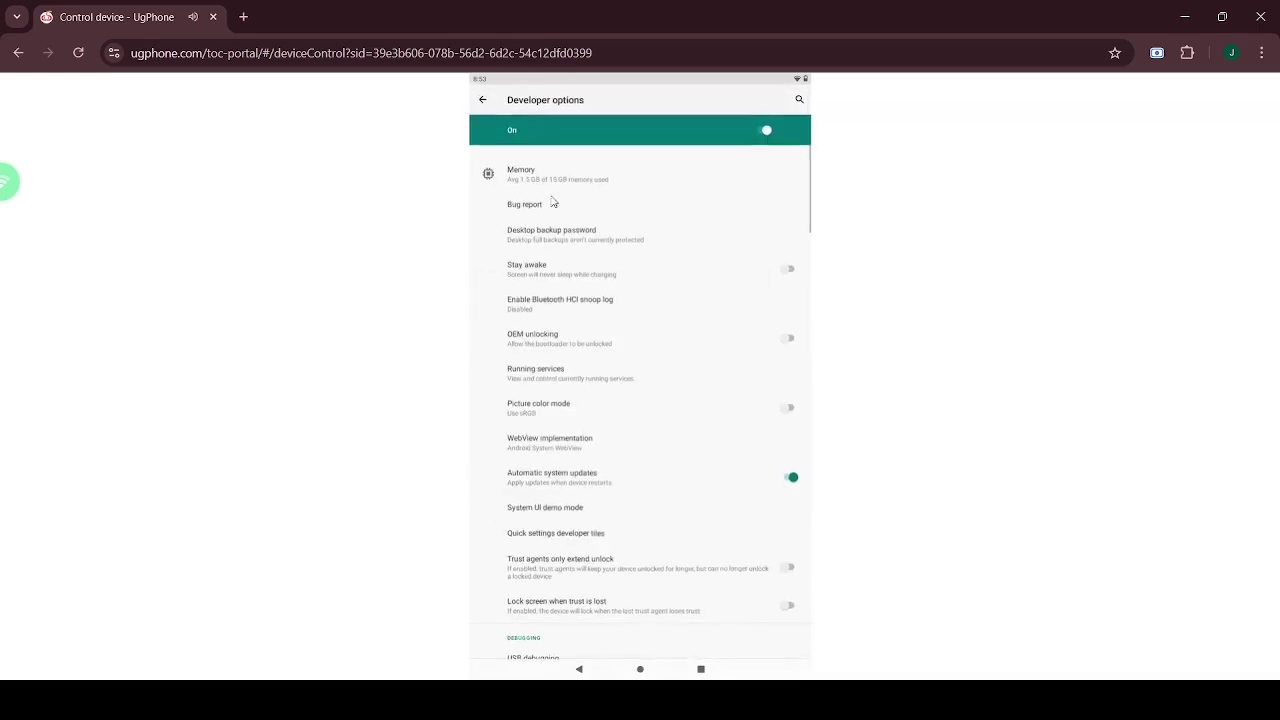
pyautogui.click(491, 102)
# - Disable Google Play Store in Apps & notifications, then open the home screen's Tools folder
pyautogui.click(488, 102)
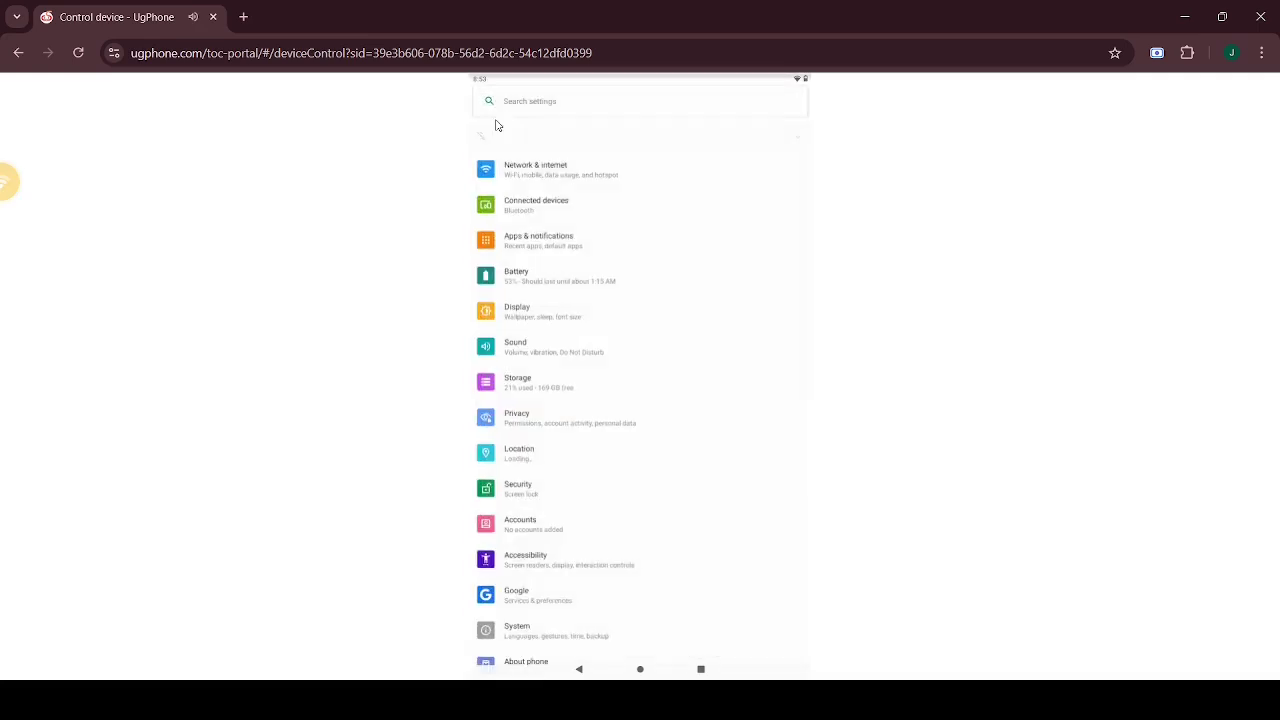
pyautogui.click(566, 254)
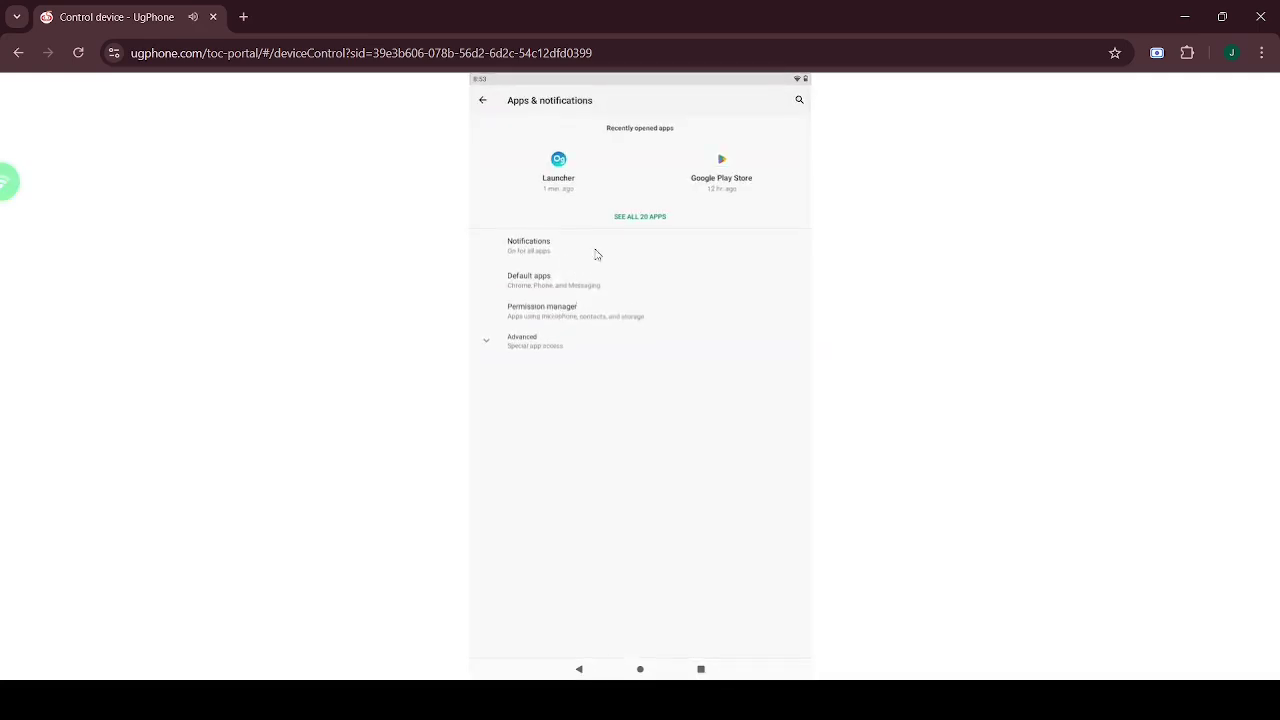
pyautogui.click(724, 168)
pyautogui.click(667, 203)
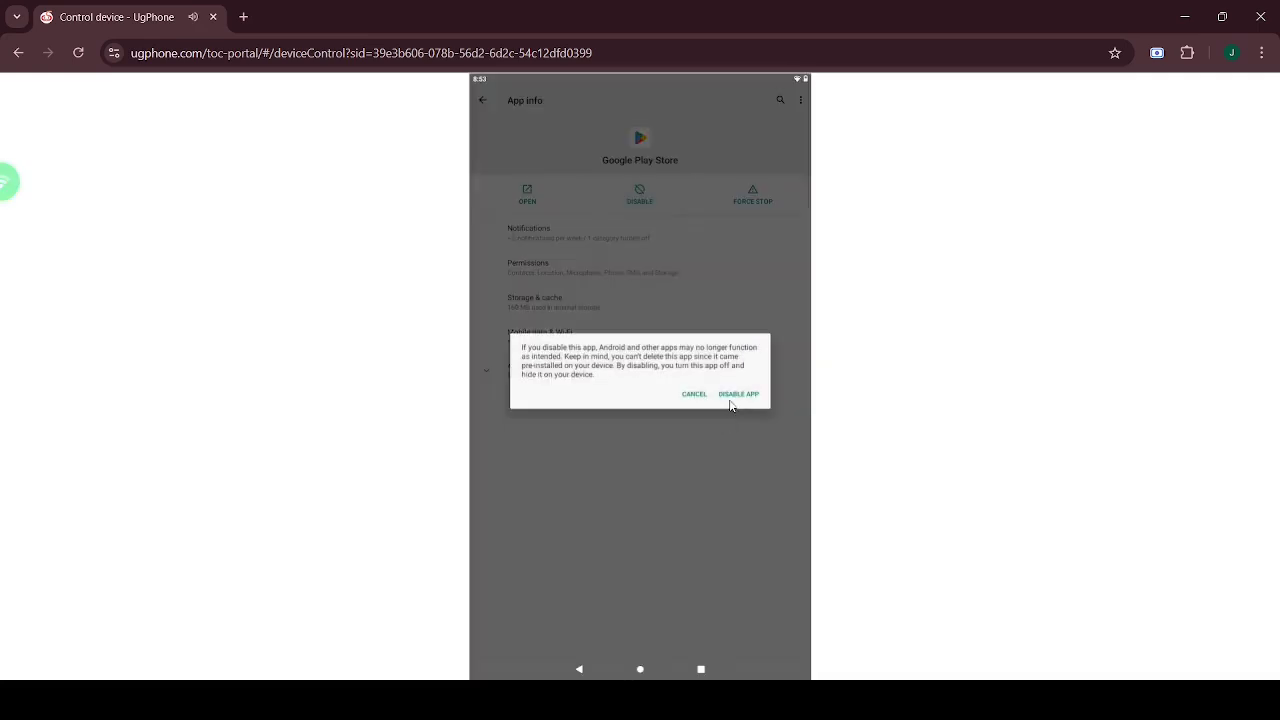
pyautogui.click(730, 398)
pyautogui.click(640, 669)
pyautogui.click(505, 153)
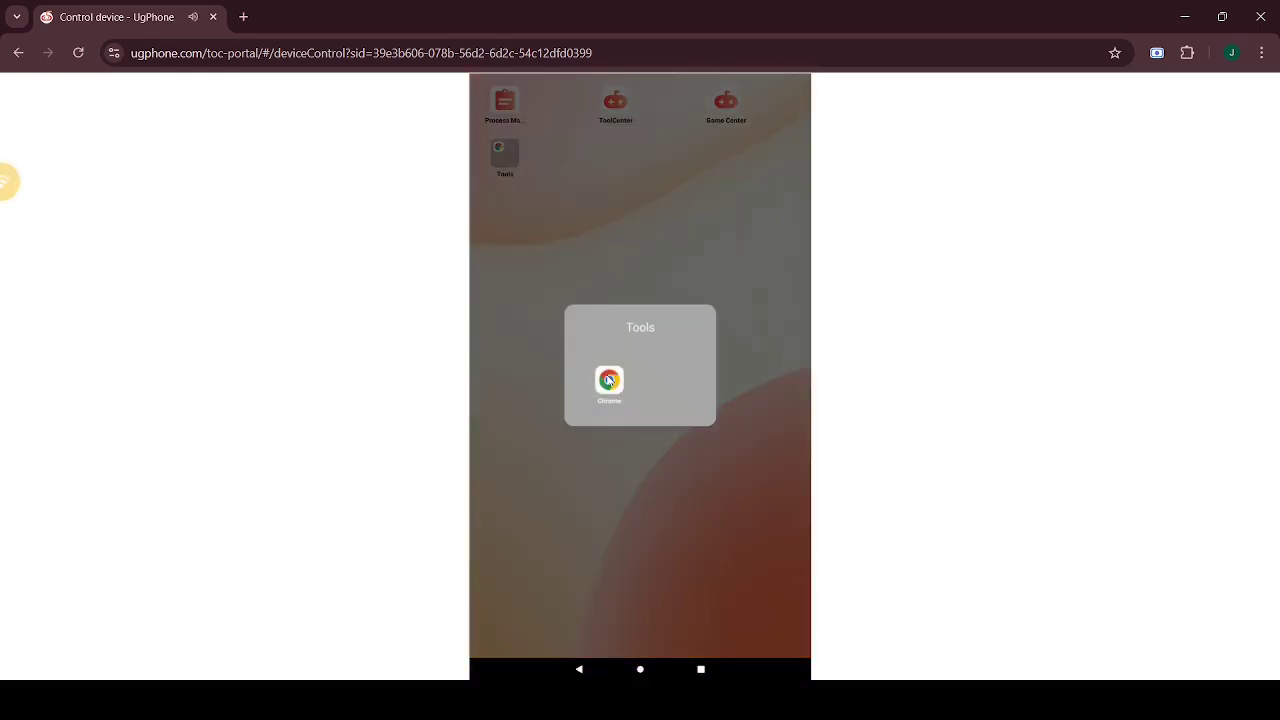
# - Launch Chrome, start the Codex download and load the APKPure site in a new tab
pyautogui.click(609, 380)
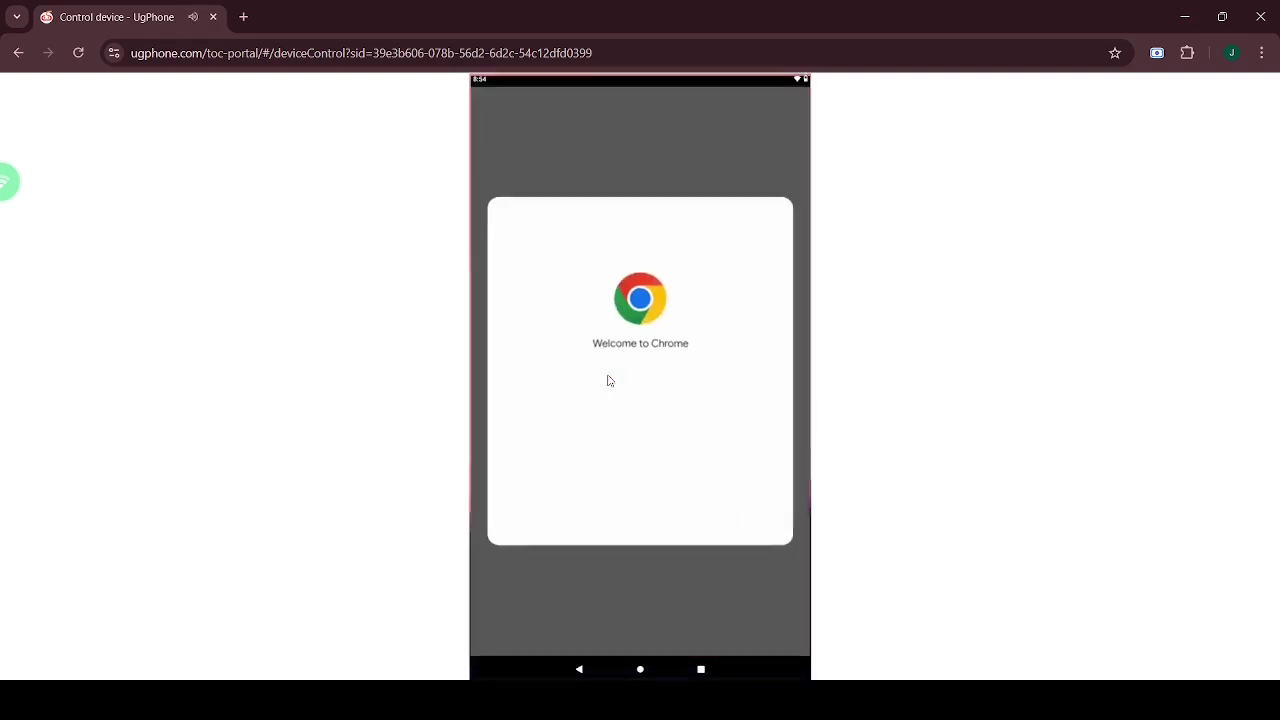
pyautogui.click(660, 503)
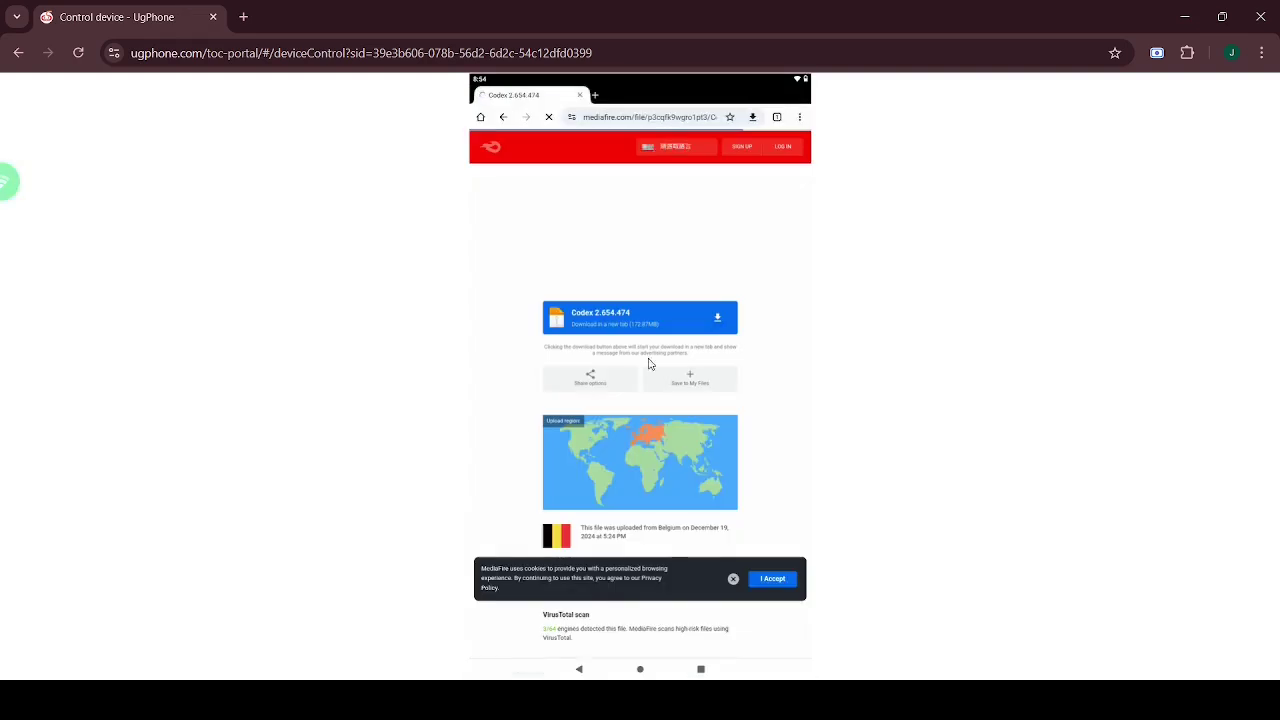
pyautogui.click(596, 97)
pyautogui.click(596, 97)
pyautogui.click(631, 117)
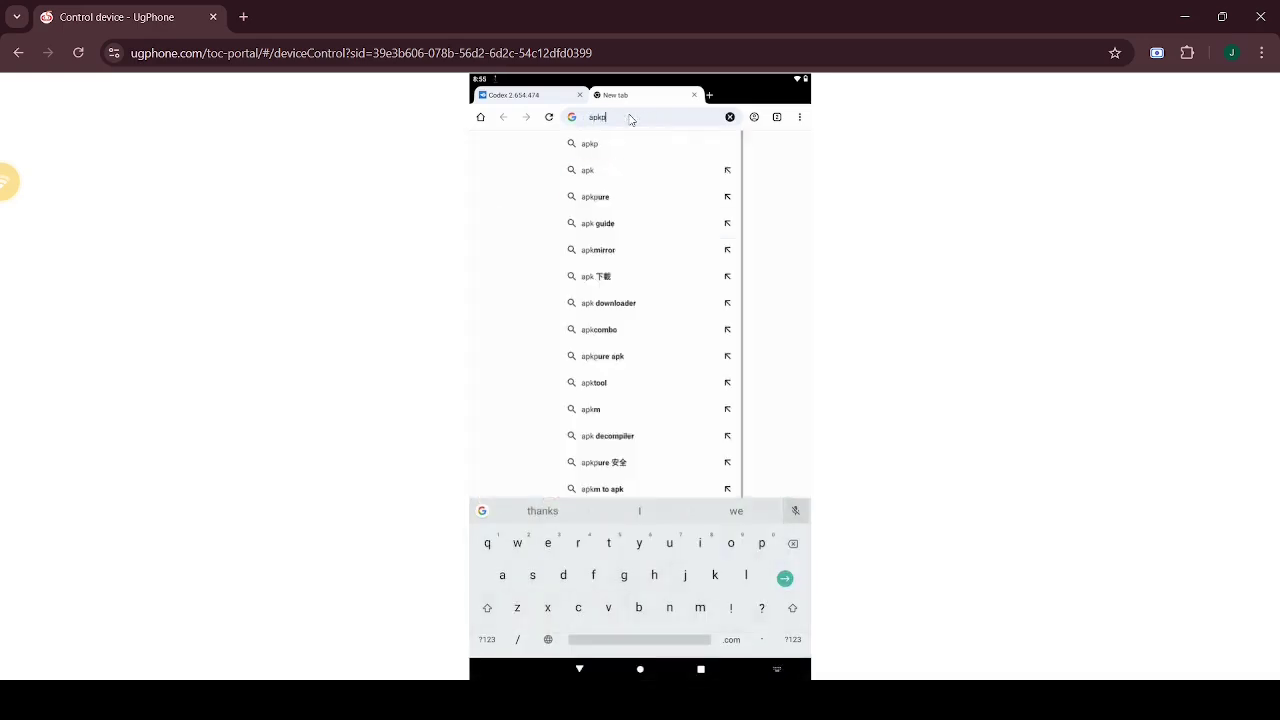
pyautogui.click(600, 169)
pyautogui.click(603, 240)
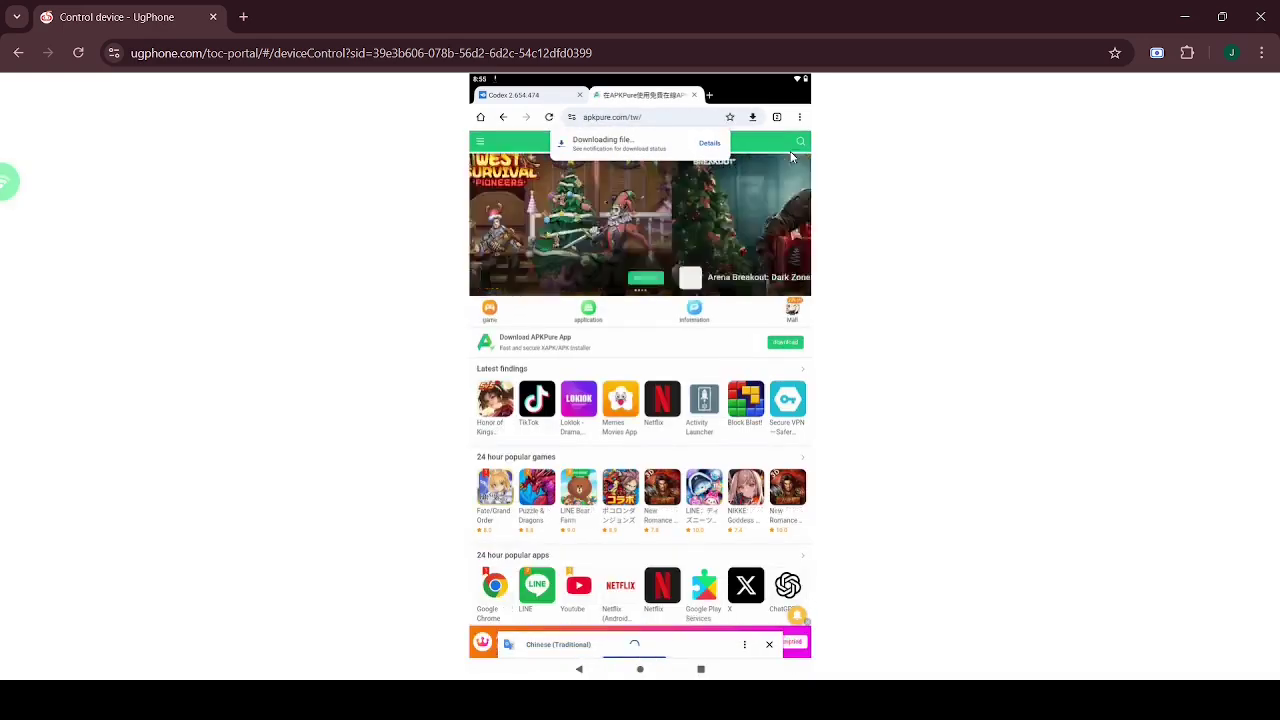
# - Search APKPure for 'mt manager' and download the MT Manager APK
pyautogui.click(799, 142)
pyautogui.write('mt manager')
pyautogui.press('Return')
pyautogui.click(683, 357)
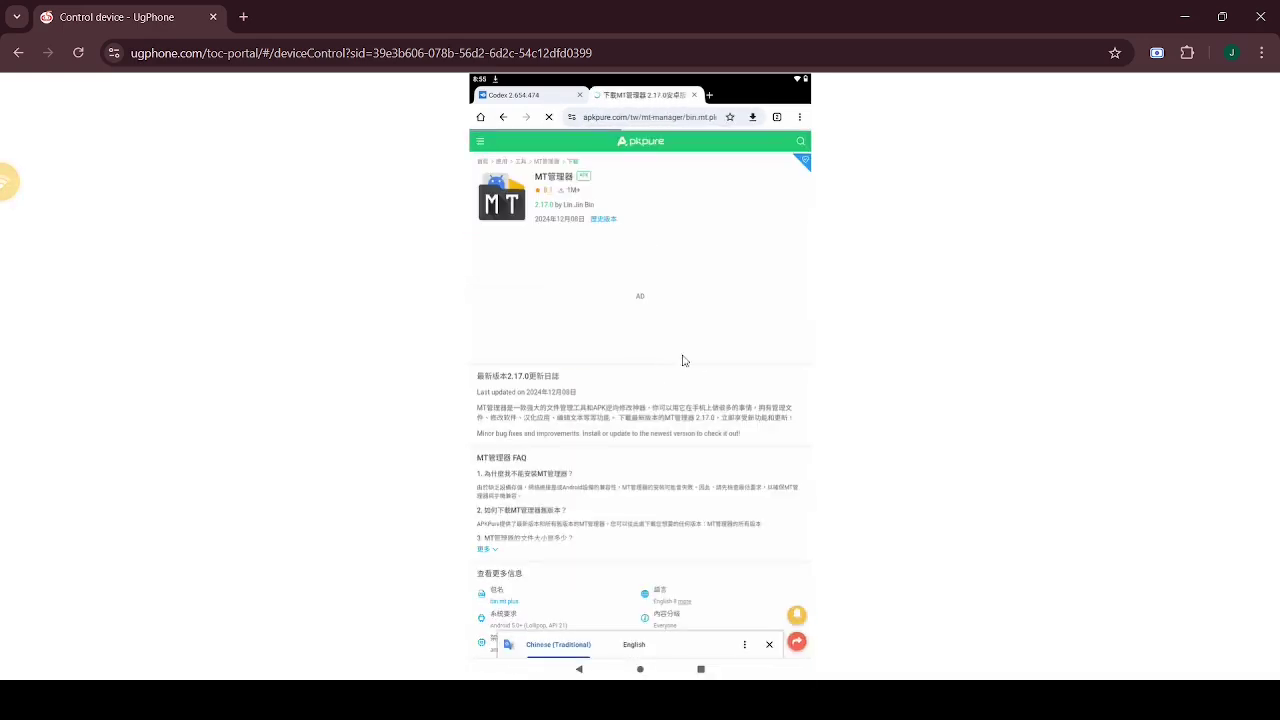
pyautogui.click(673, 376)
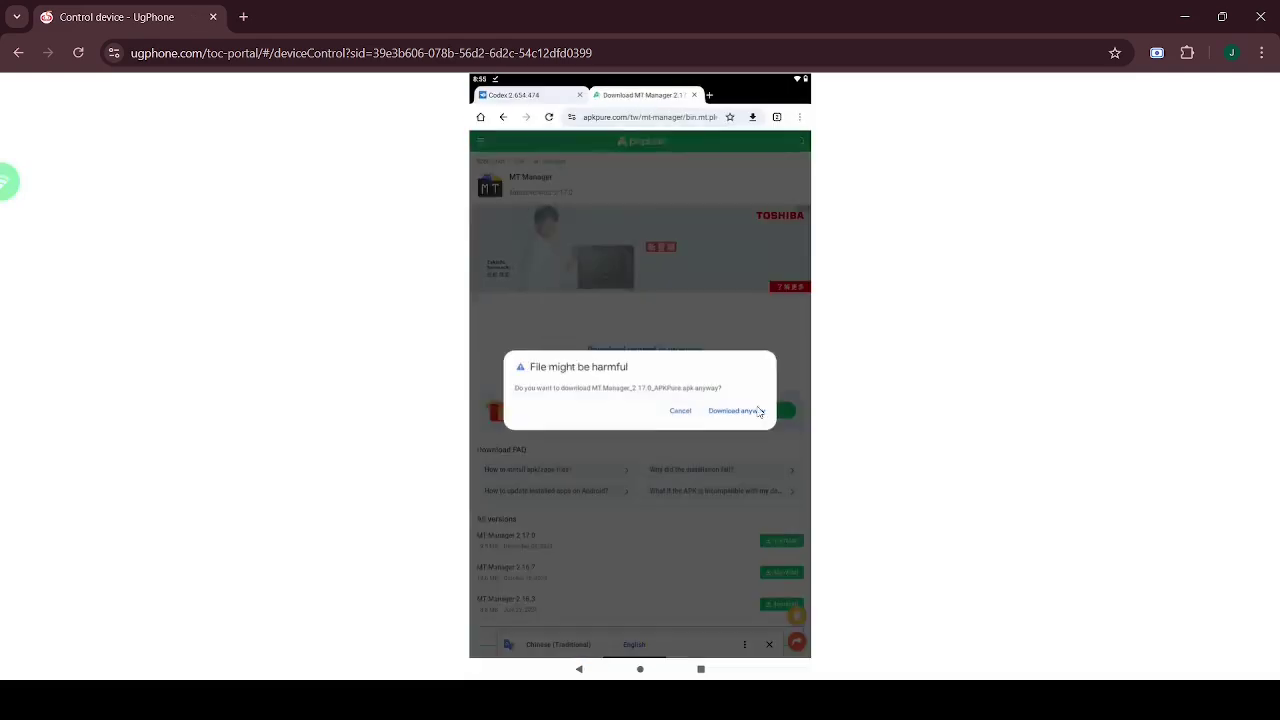
pyautogui.click(740, 409)
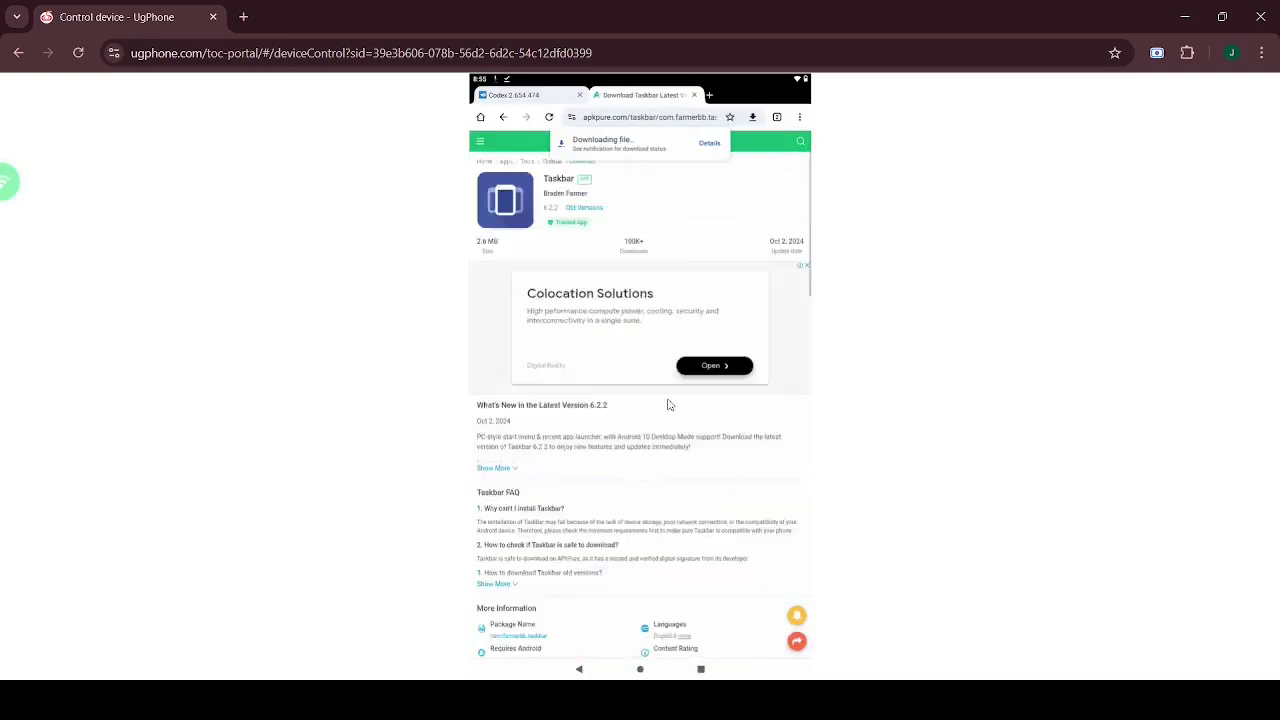
# - Start a new APKPure search, clearing the mistyped 'sd'
pyautogui.click(751, 145)
pyautogui.write('sd')
pyautogui.press('BackSpace')
pyautogui.press('BackSpace')
# - Search APKPure for 'control screen orientation' and download the Control Screen Orientation APK from ToolCenter
pyautogui.write('Screen Orientation Control')
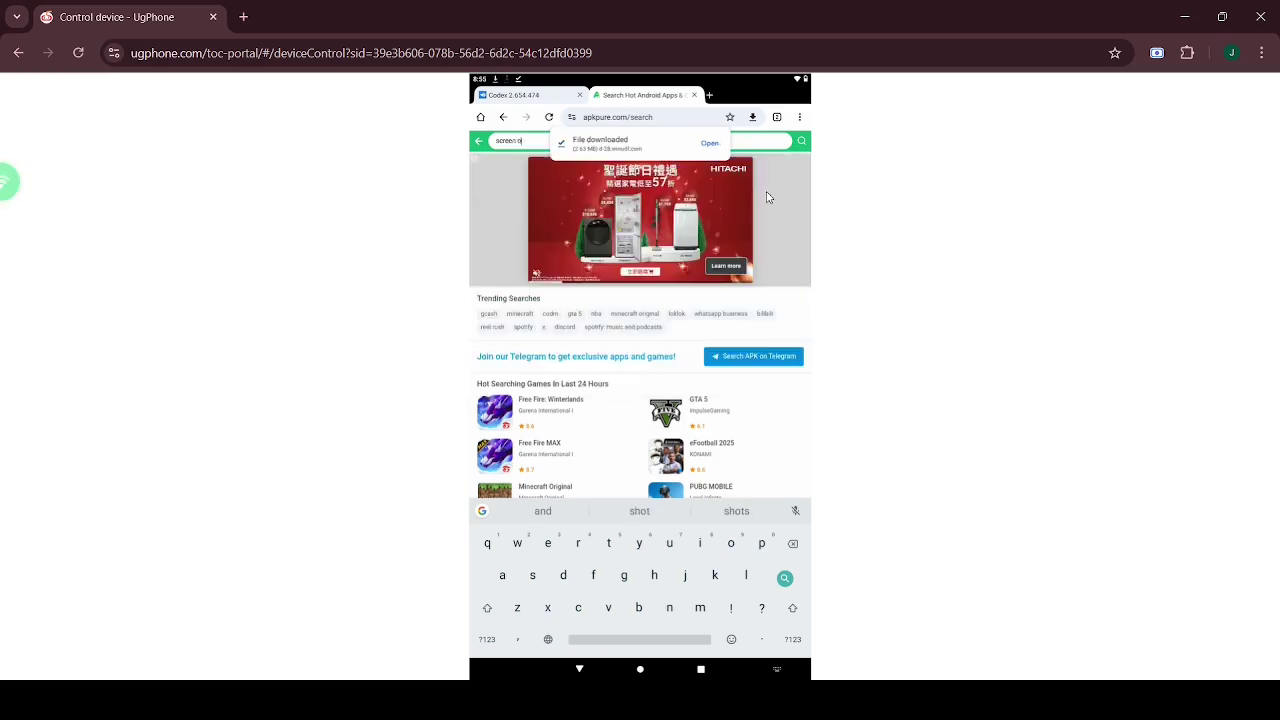
pyautogui.click(640, 669)
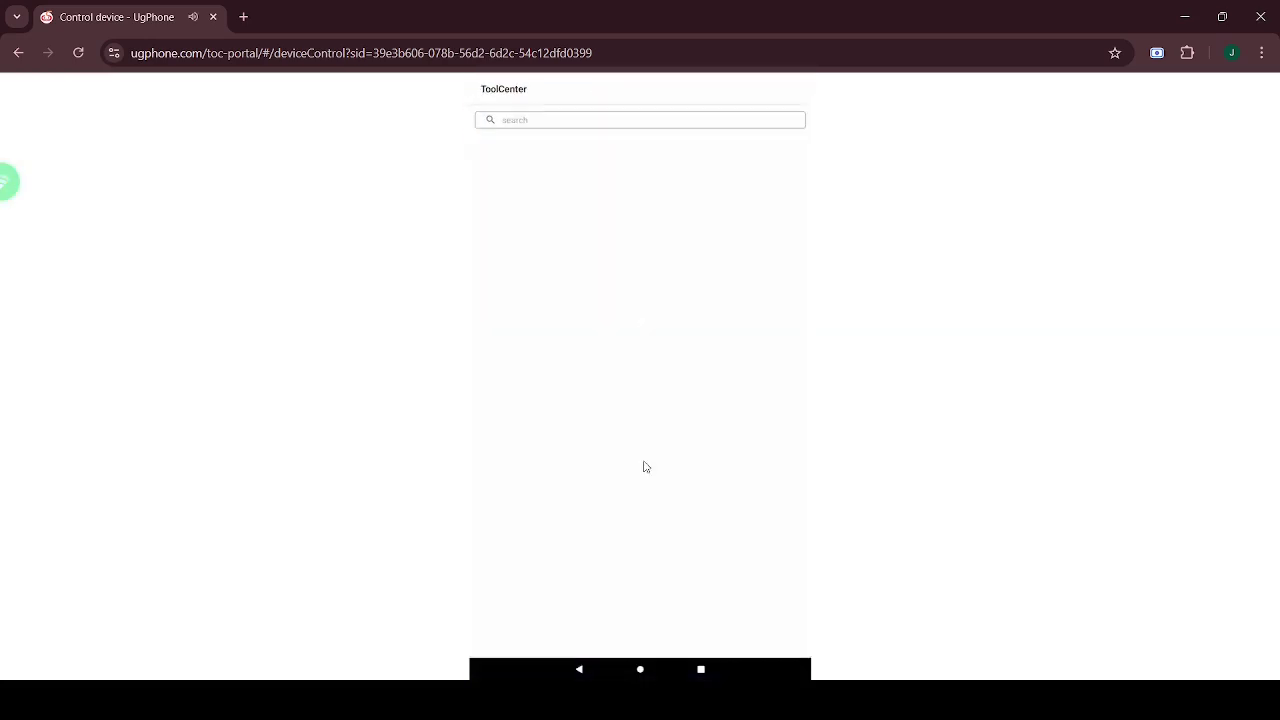
pyautogui.click(640, 669)
pyautogui.hotkey('ctrl', 'a')
pyautogui.write('control screen orientation')
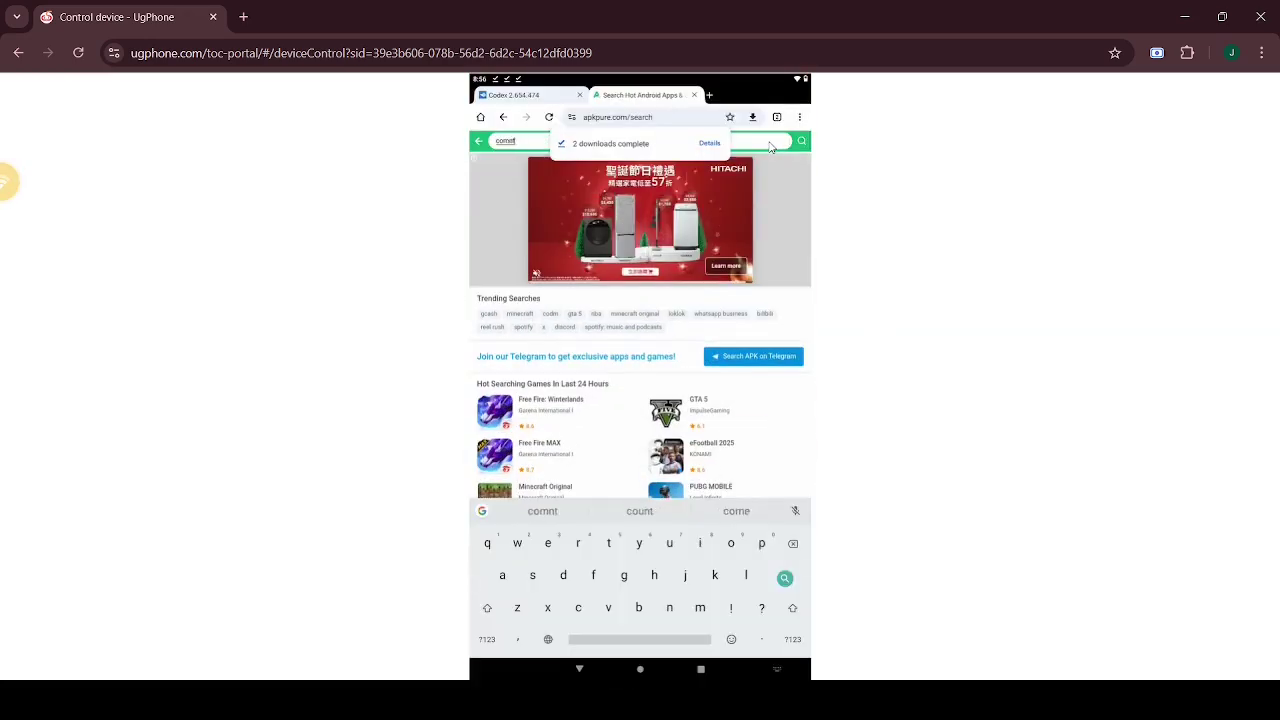
pyautogui.press('Return')
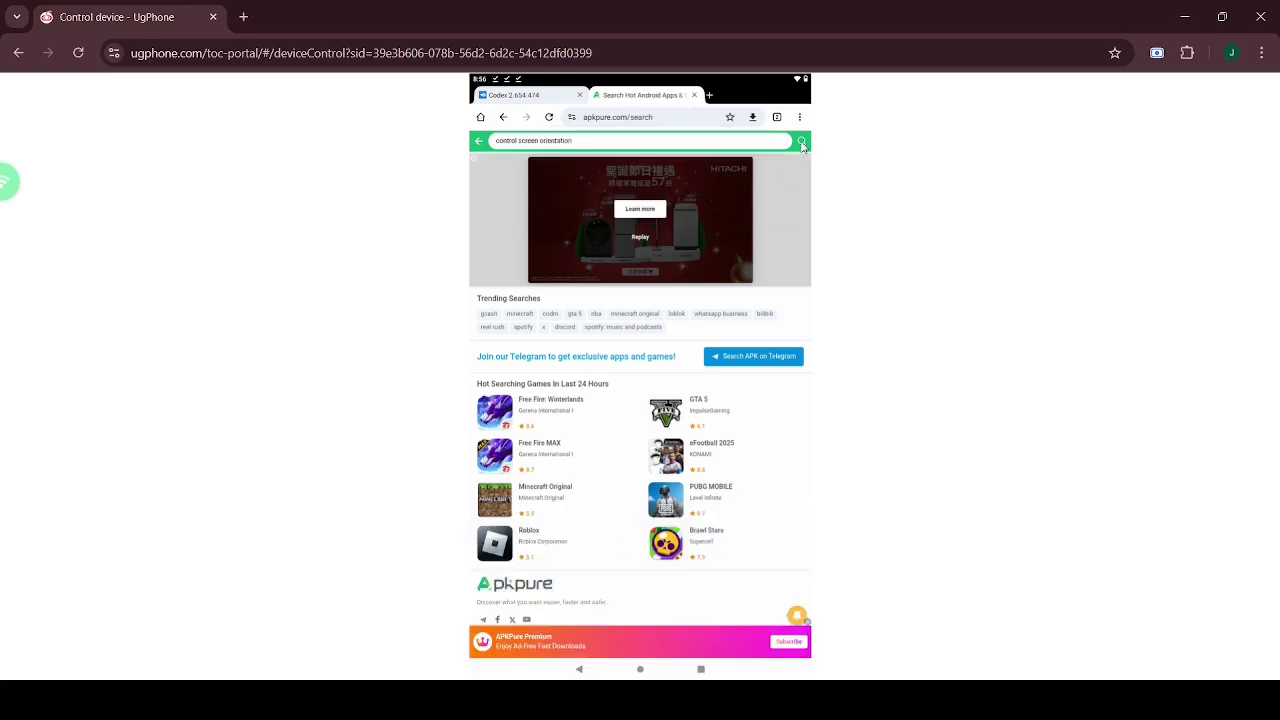
pyautogui.click(777, 351)
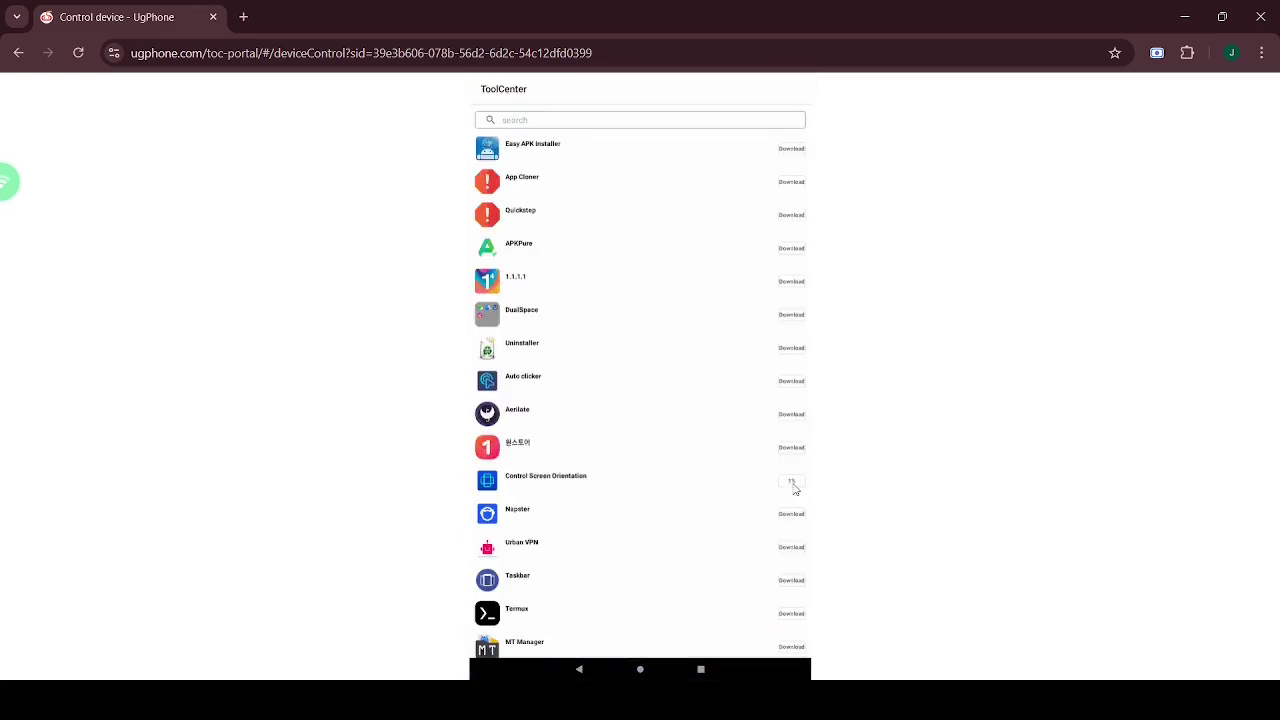
pyautogui.click(609, 380)
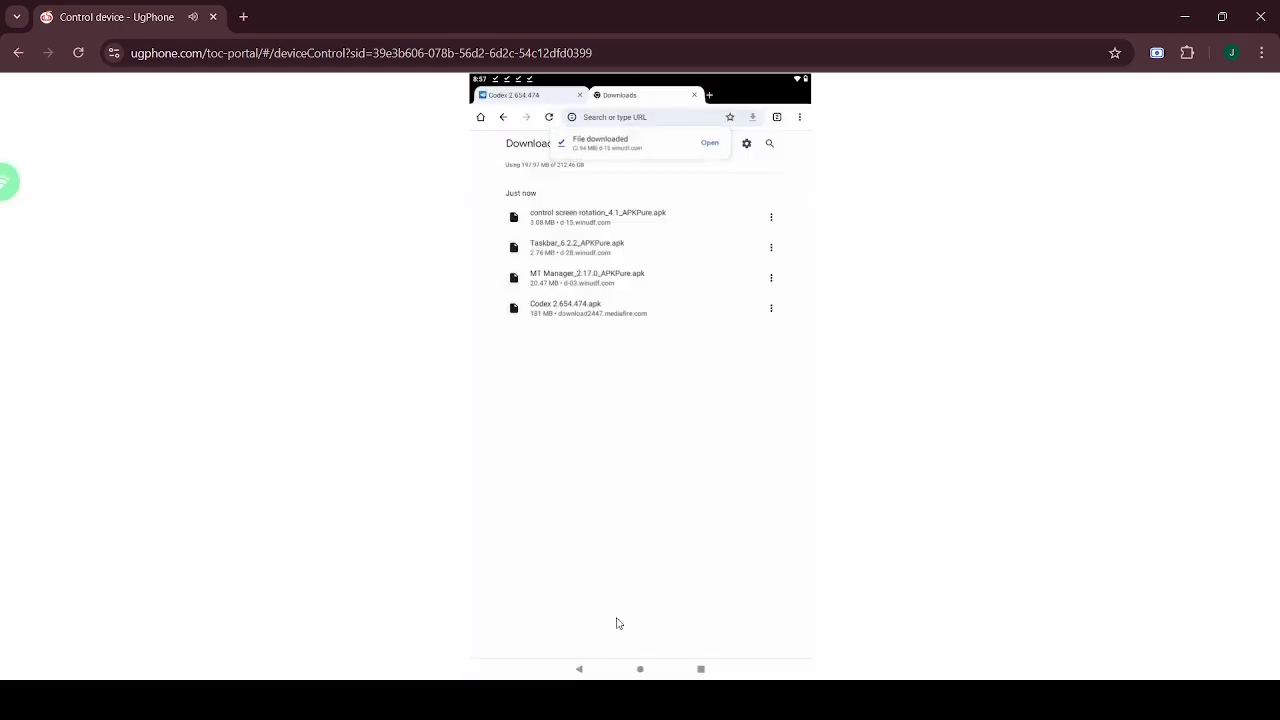
# - Launch MT Manager, accept its agreement, open the Download folder and the login form
pyautogui.click(640, 669)
pyautogui.click(697, 263)
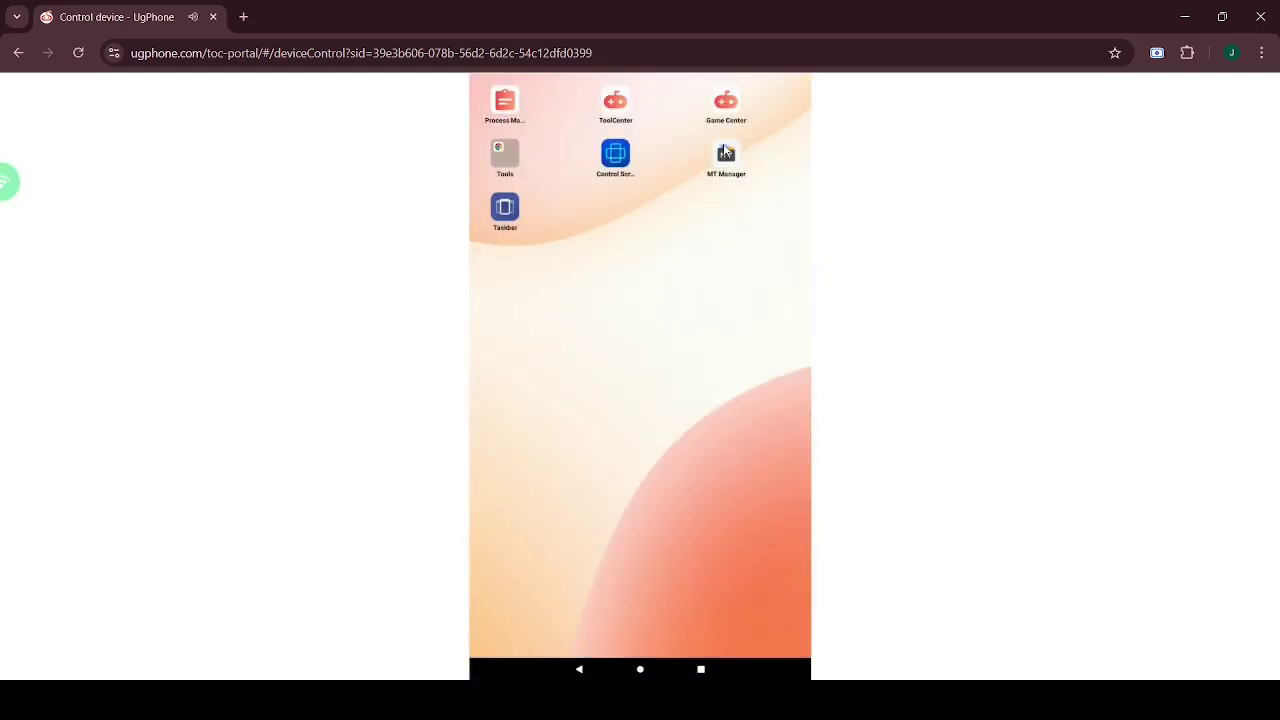
pyautogui.click(726, 152)
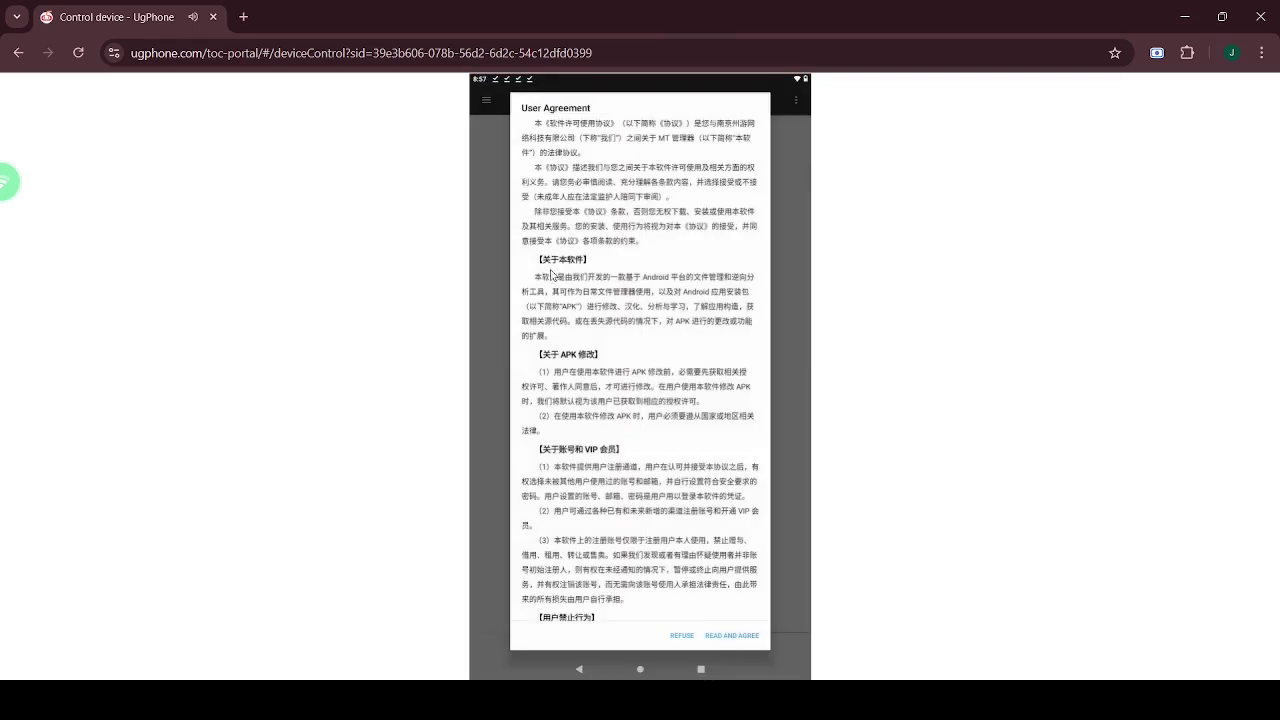
pyautogui.click(730, 636)
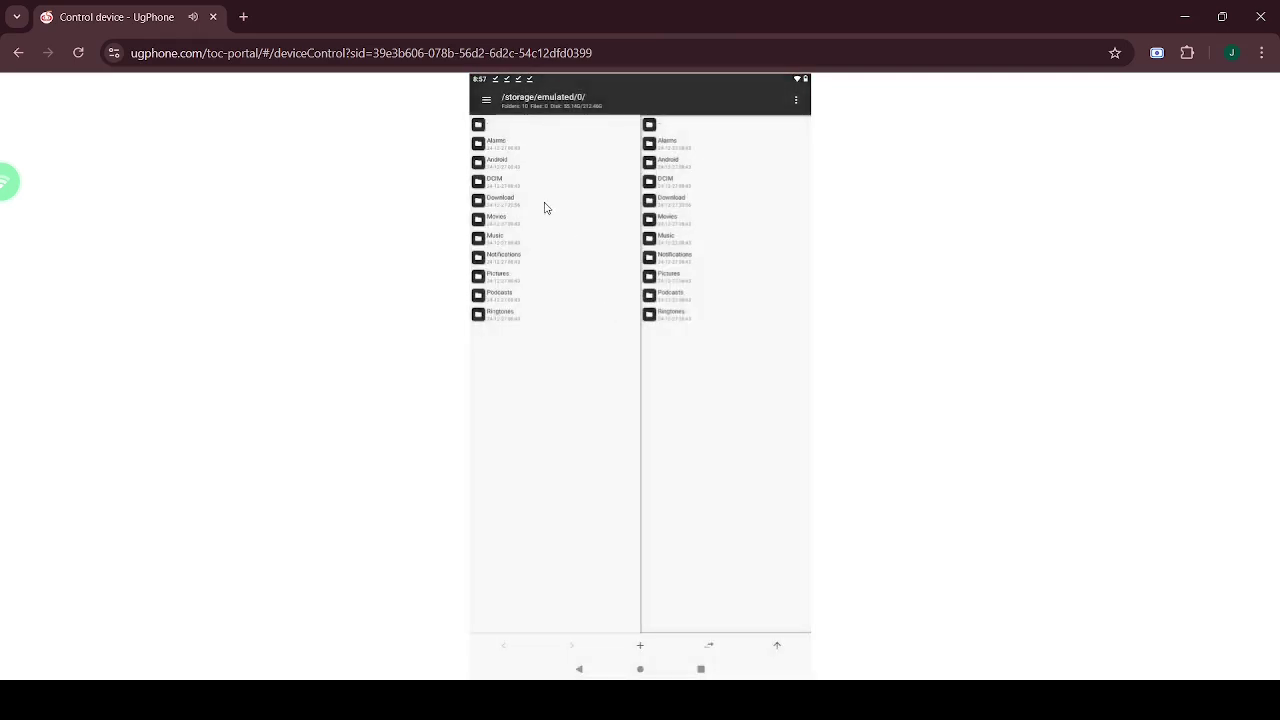
pyautogui.click(545, 205)
pyautogui.click(605, 341)
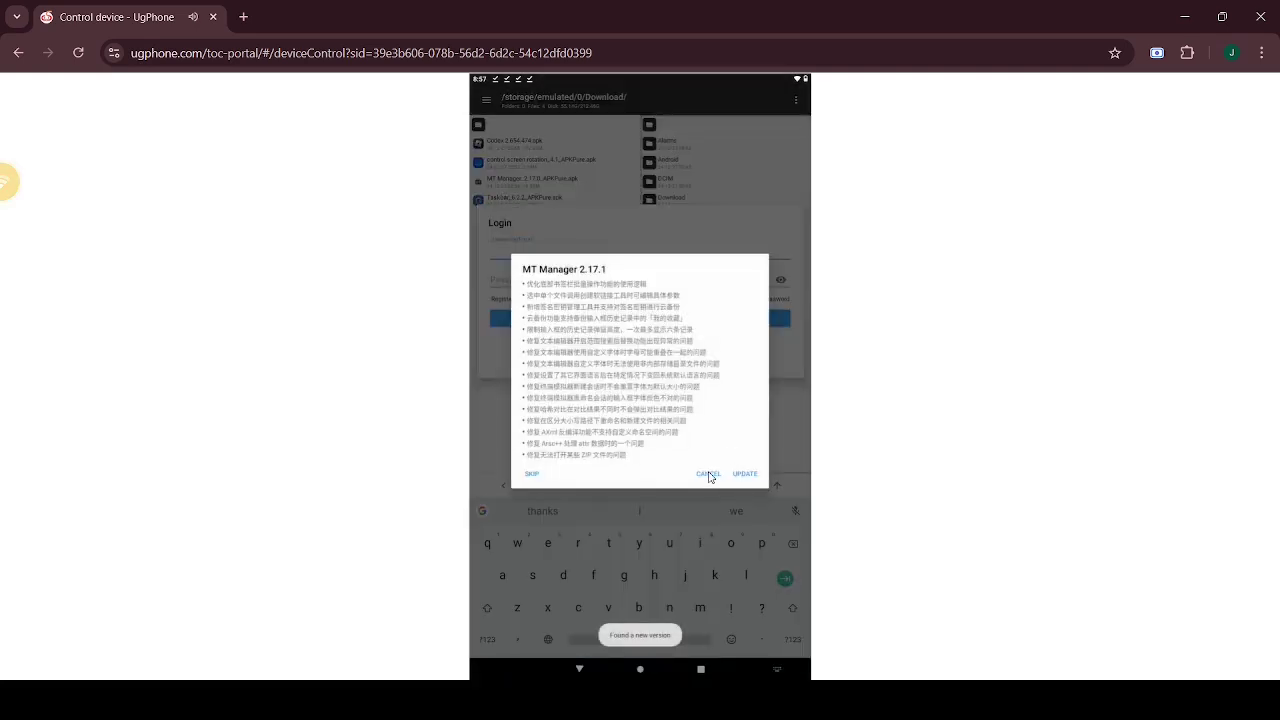
# - Dismiss the update prompt and fill in the registration form with a username, password and e-mail
pyautogui.click(708, 474)
pyautogui.click(502, 300)
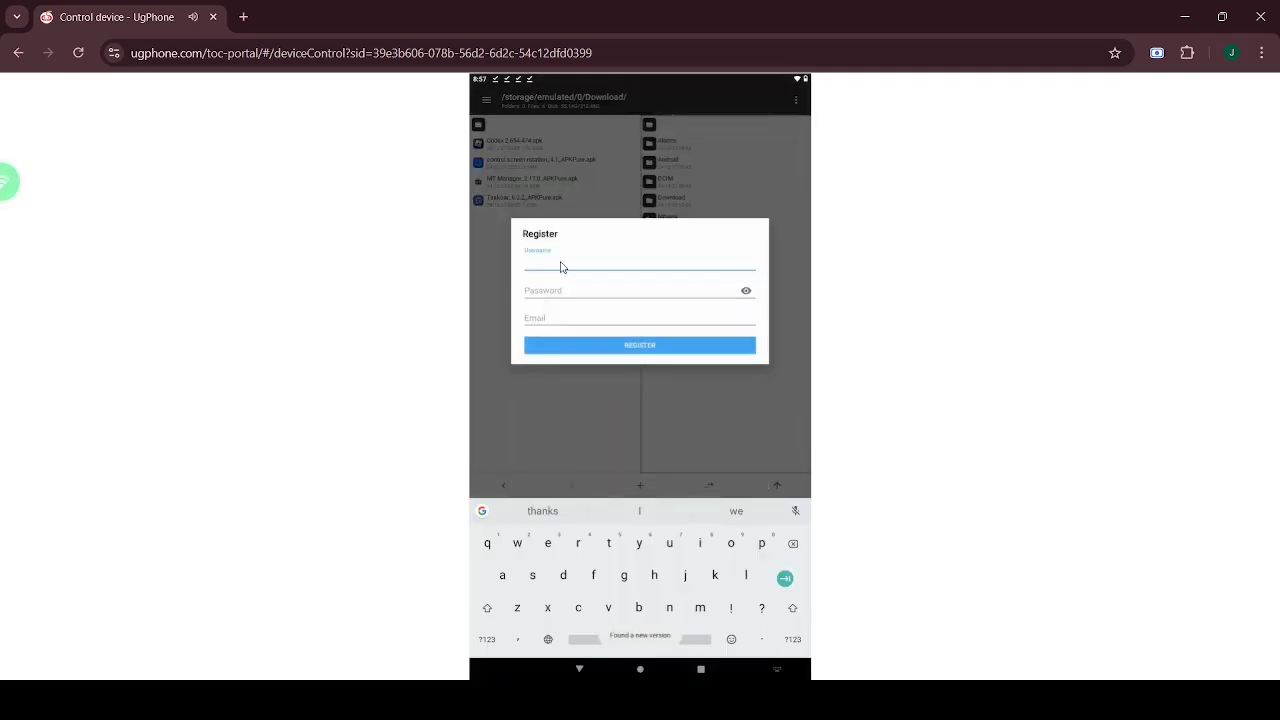
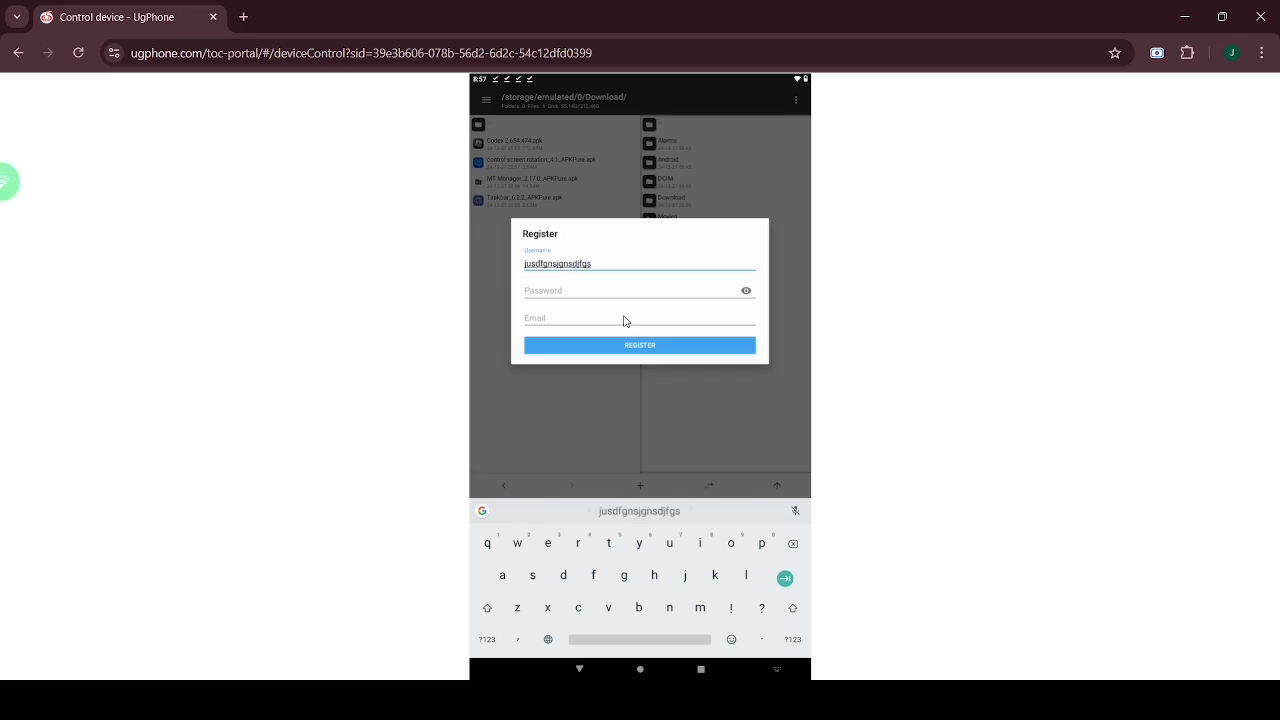
pyautogui.click(600, 302)
pyautogui.click(641, 325)
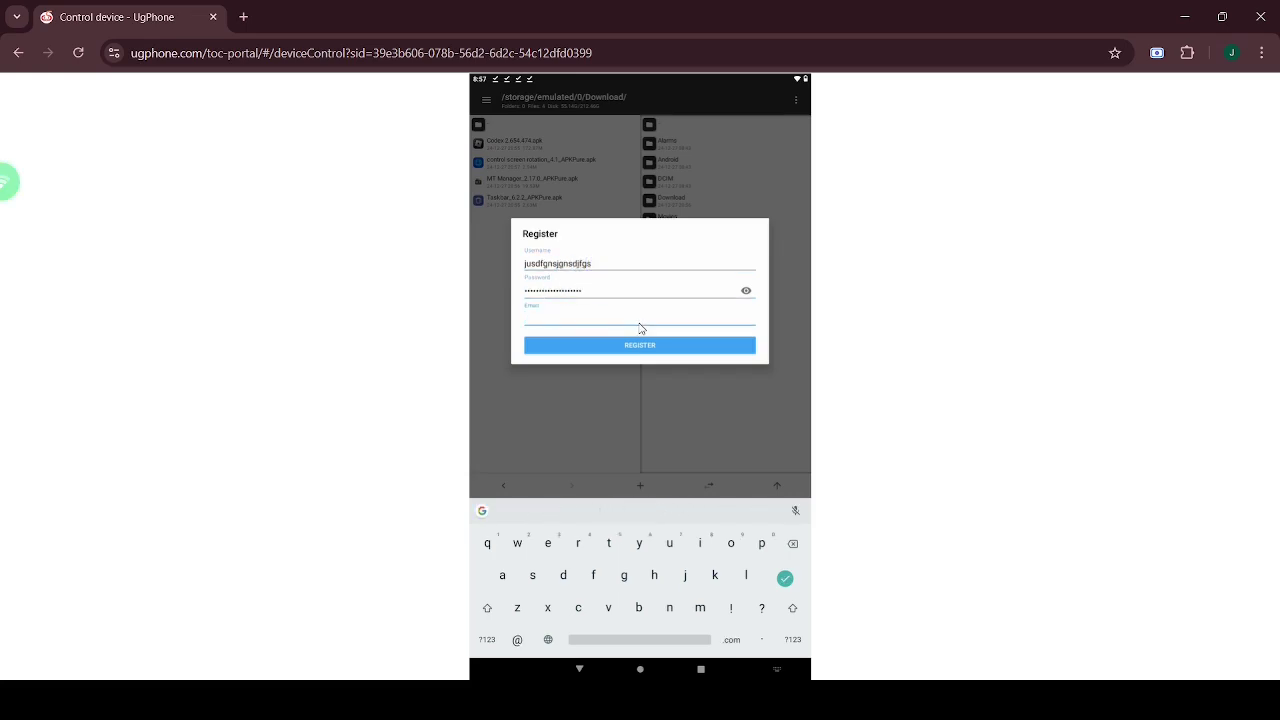
# - Register and log in, then open the Codex 2.654.474.apk install details
pyautogui.click(664, 345)
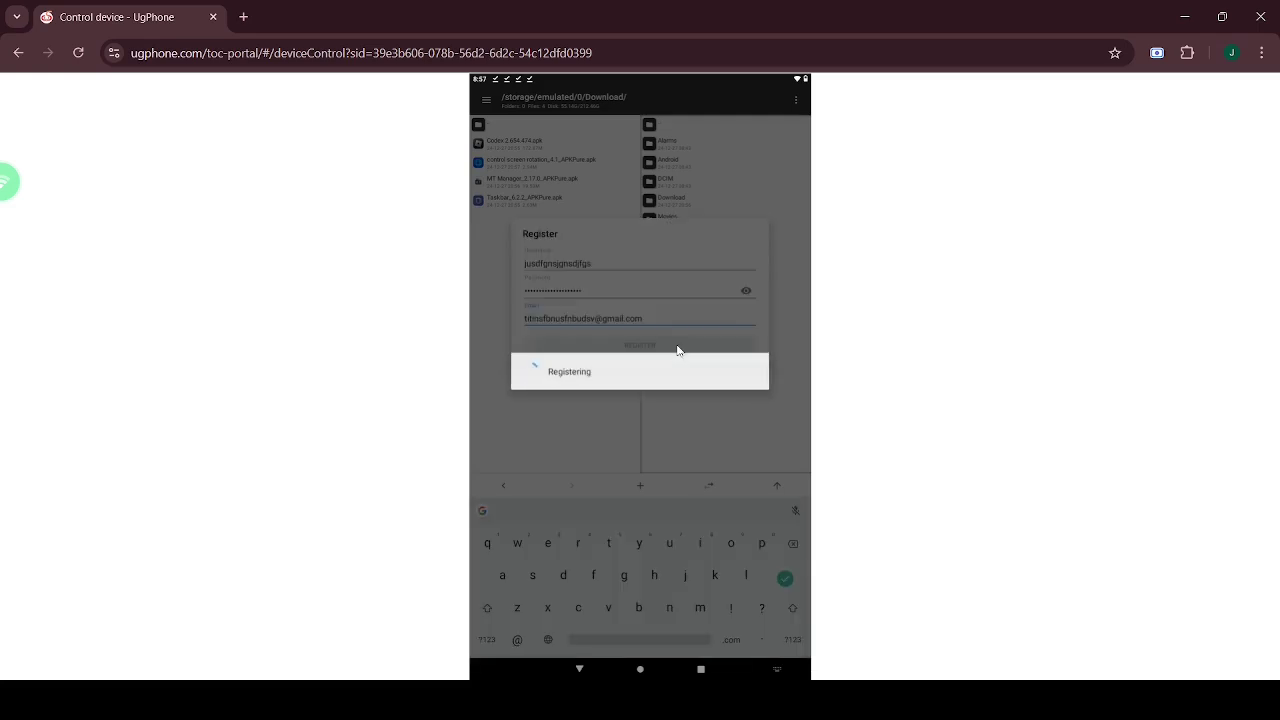
pyautogui.click(627, 328)
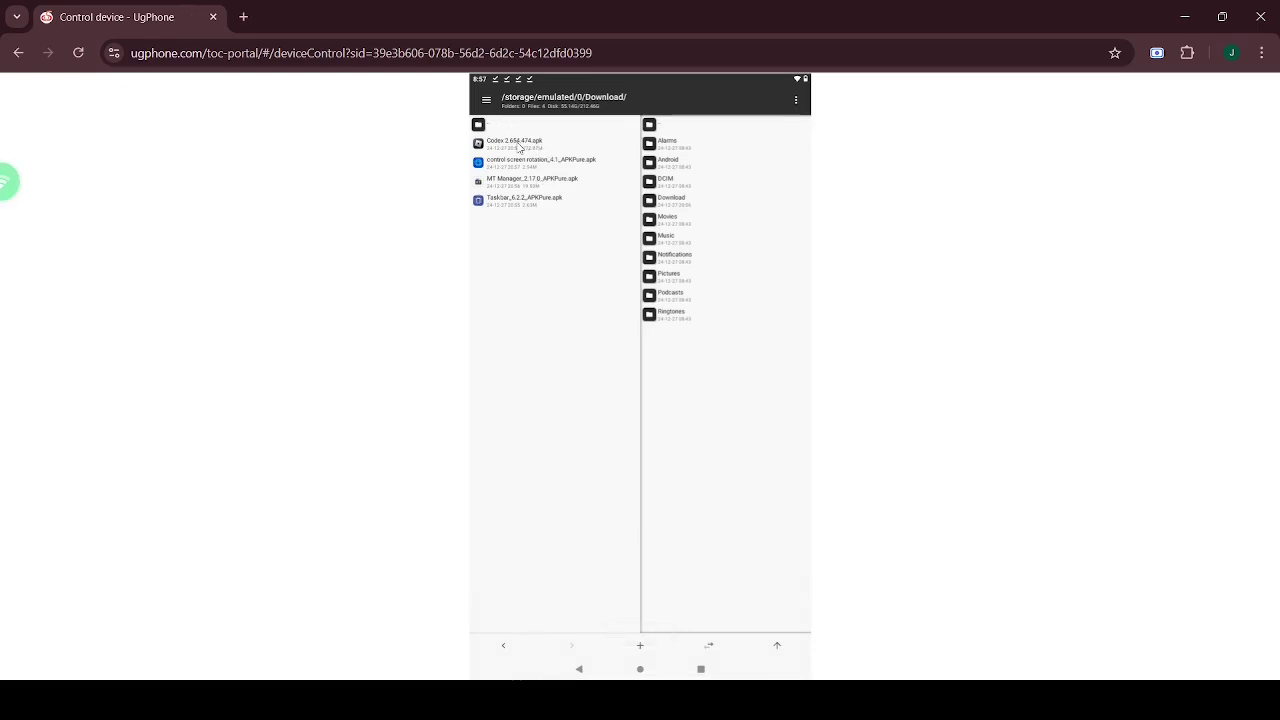
pyautogui.click(519, 147)
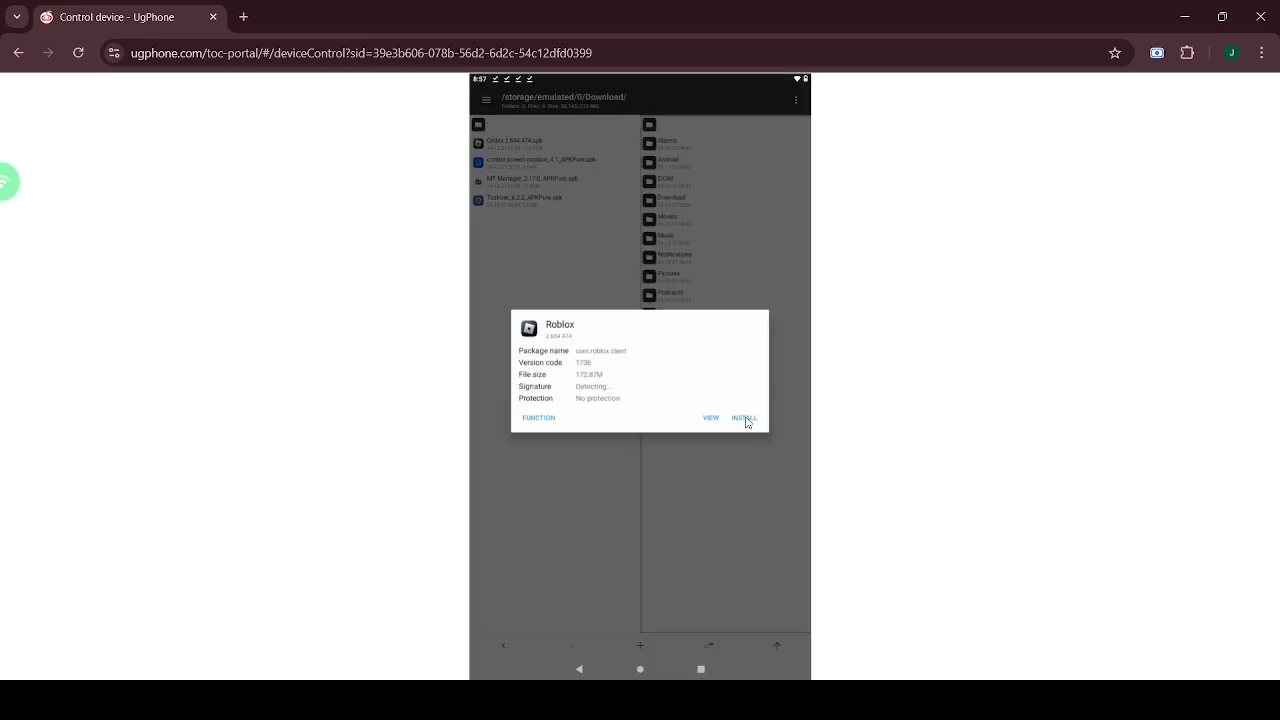
# - Install the Roblox Codex APK, allowing installs from MT Manager
pyautogui.click(744, 418)
pyautogui.click(730, 203)
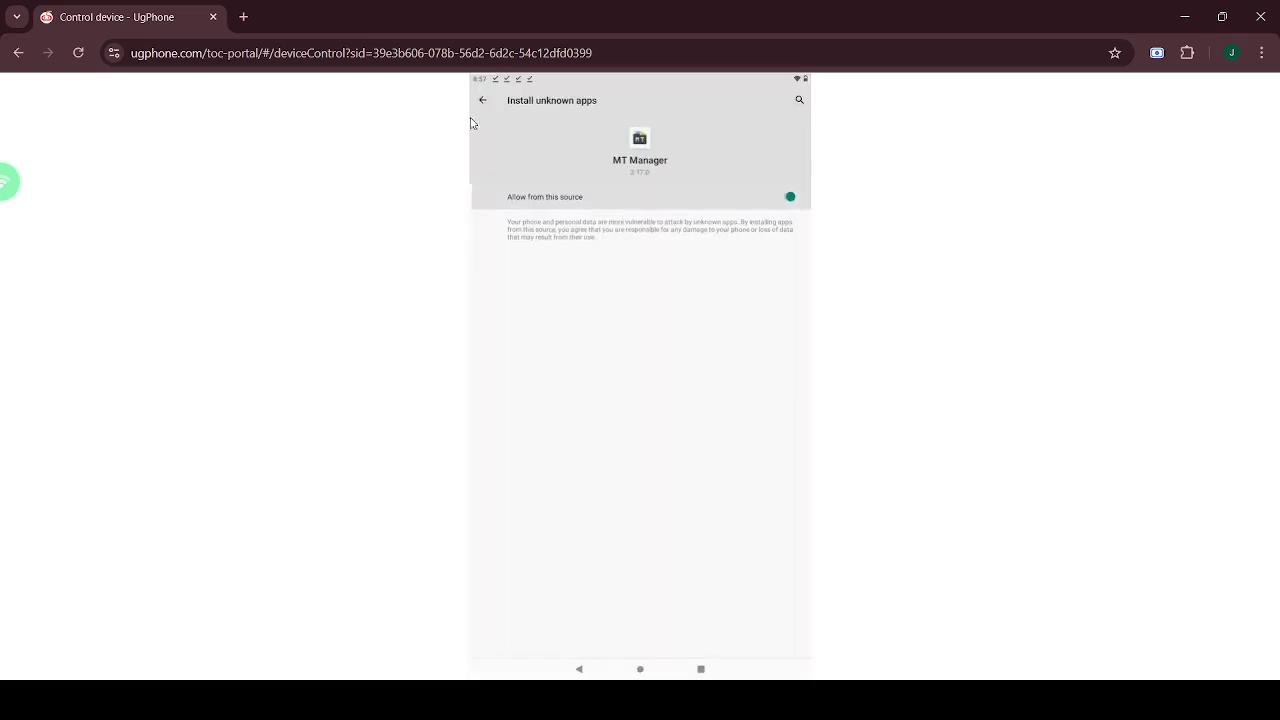
pyautogui.click(482, 100)
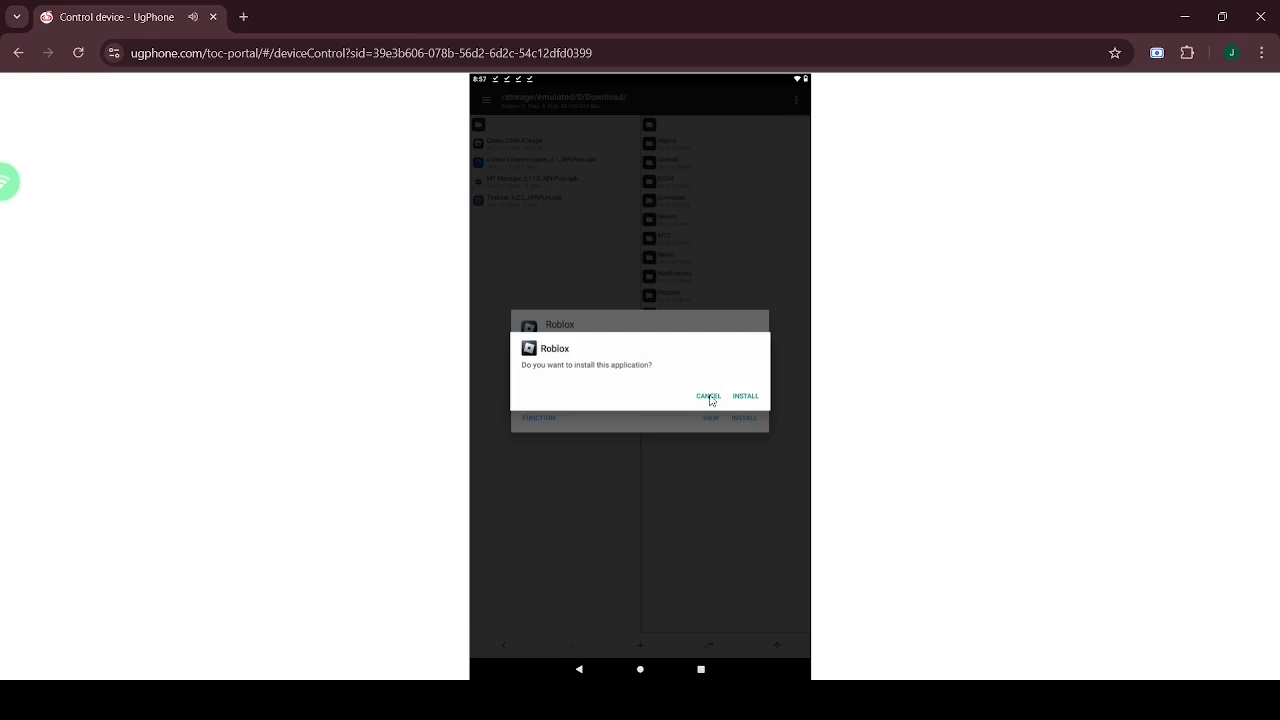
pyautogui.click(745, 396)
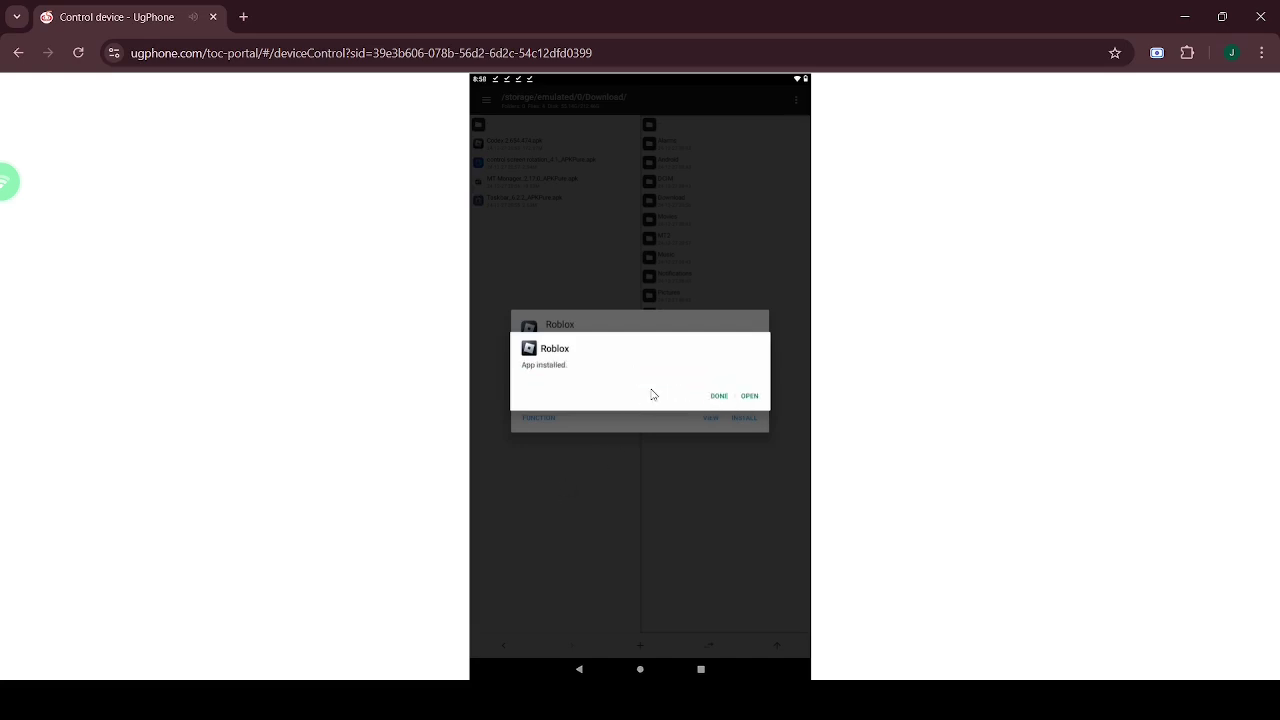
pyautogui.click(719, 397)
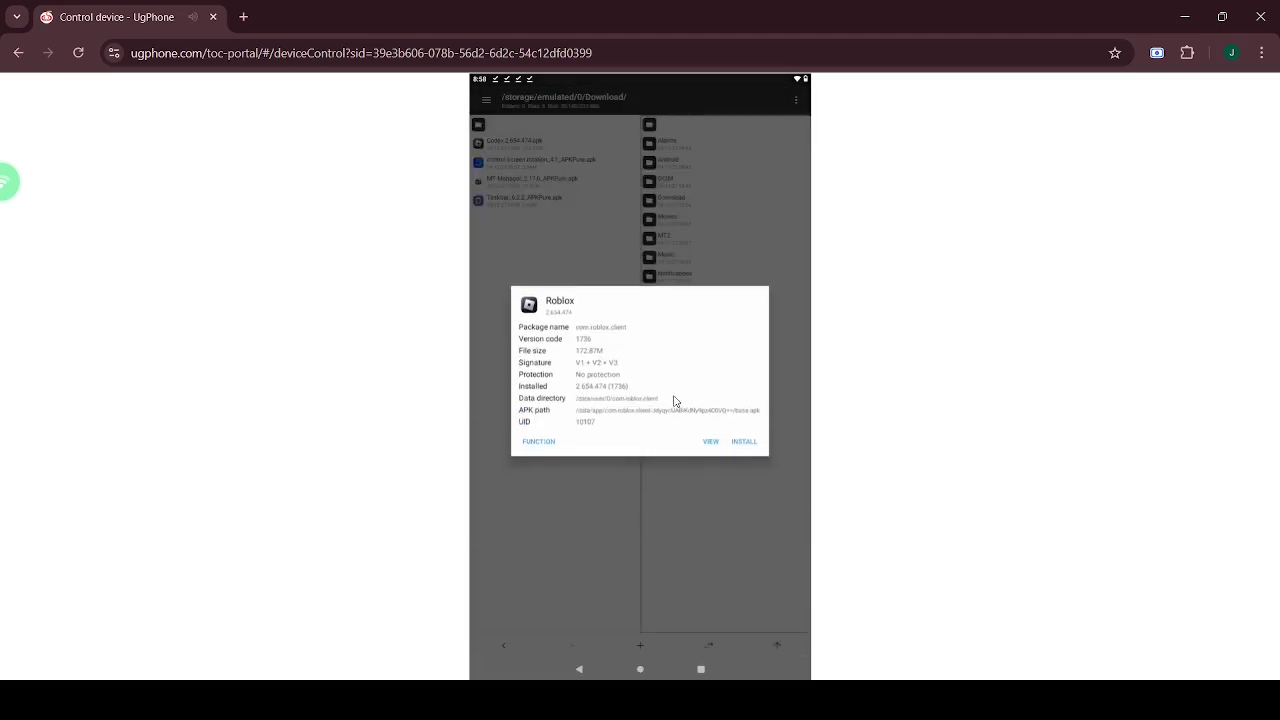
# - Clone the Roblox APK with AUTO SIGN enabled
pyautogui.click(537, 442)
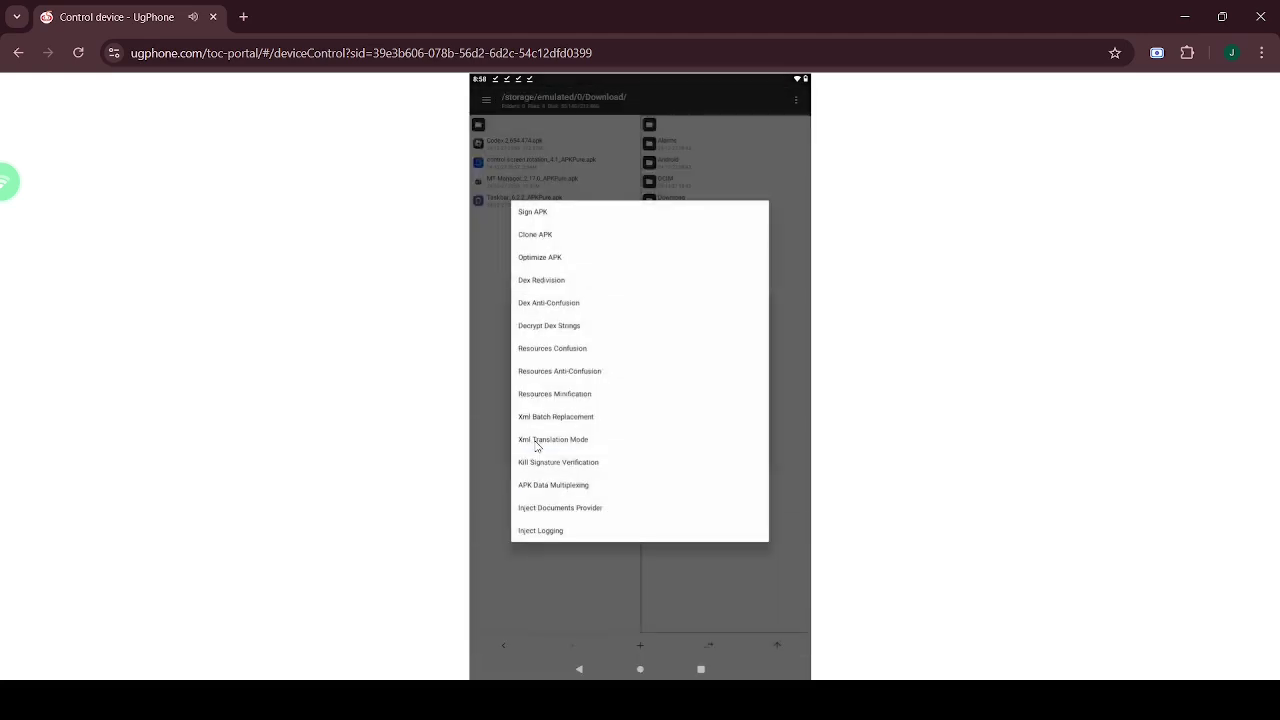
pyautogui.click(536, 236)
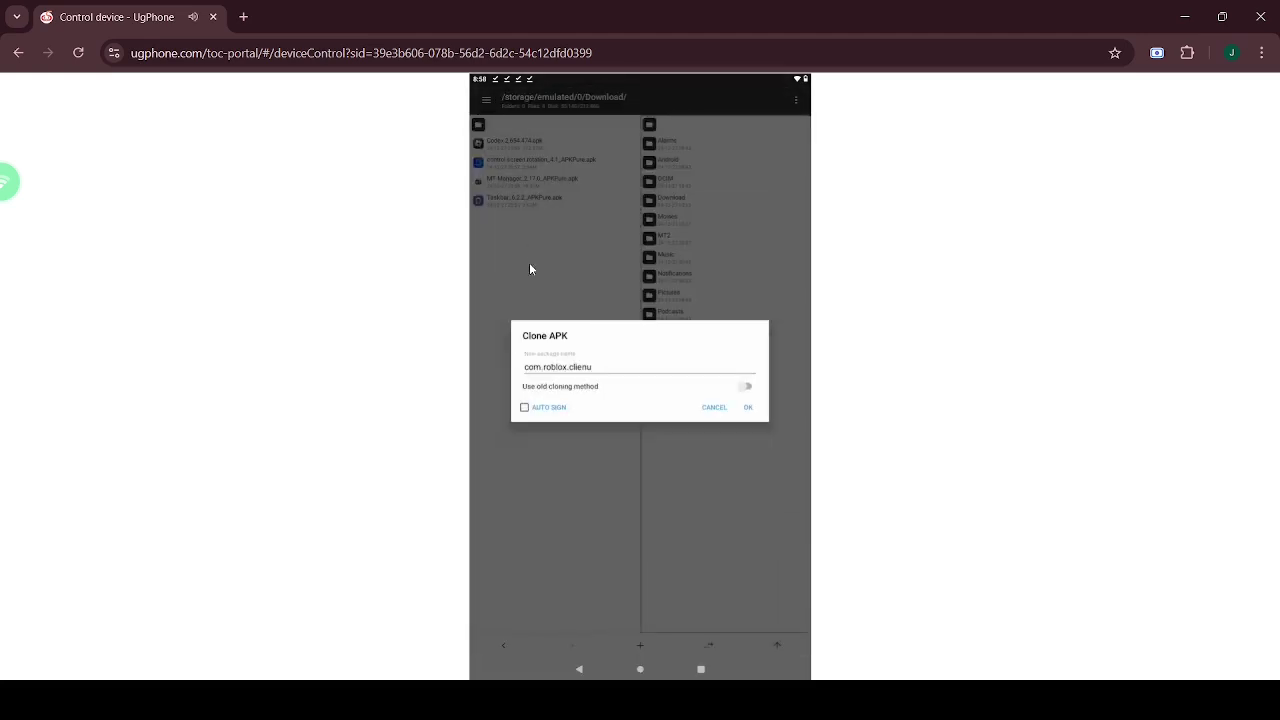
pyautogui.click(539, 410)
pyautogui.click(747, 407)
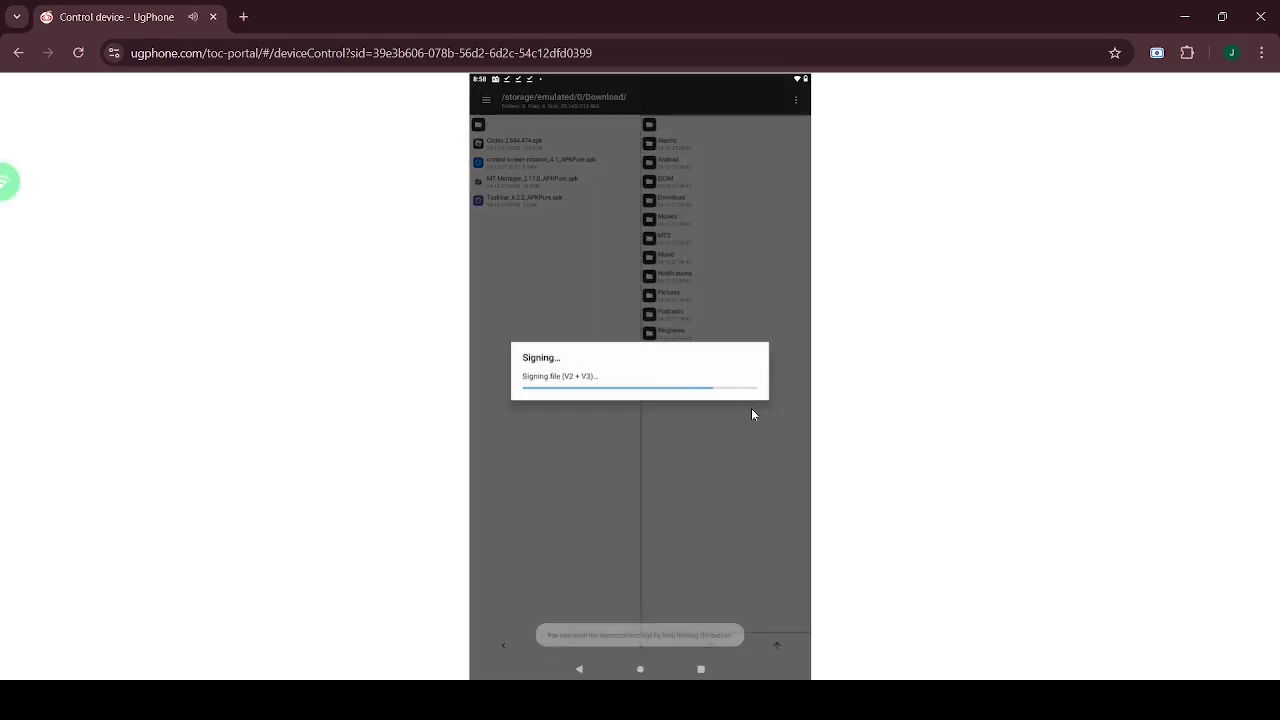
pyautogui.click(533, 401)
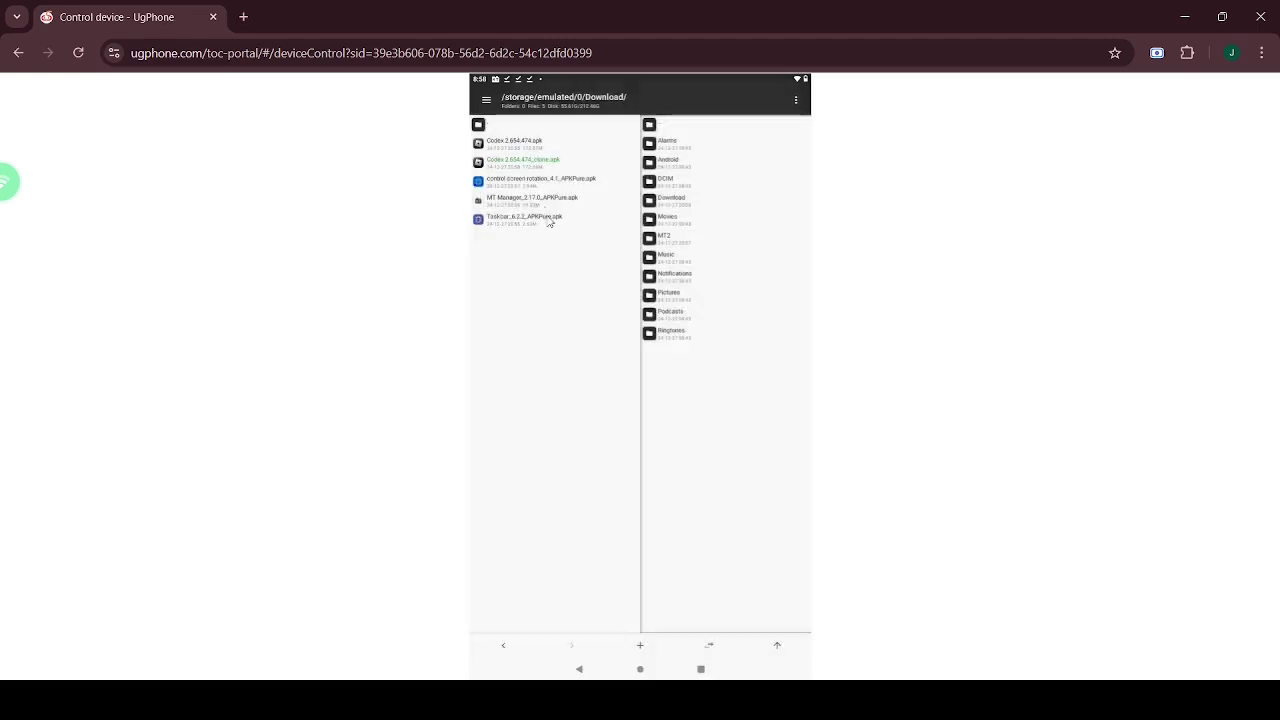
# - Install the cloned Roblox APK and create another clone
pyautogui.click(537, 165)
pyautogui.click(744, 418)
pyautogui.click(740, 395)
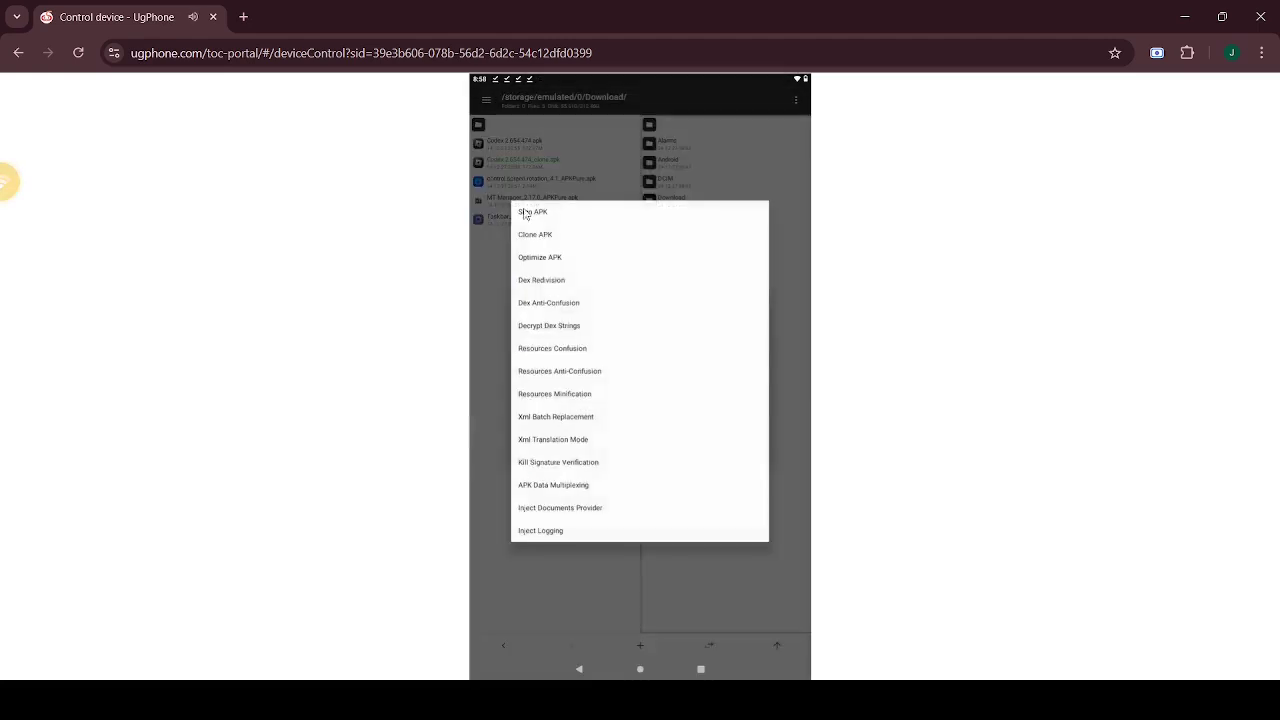
pyautogui.click(746, 409)
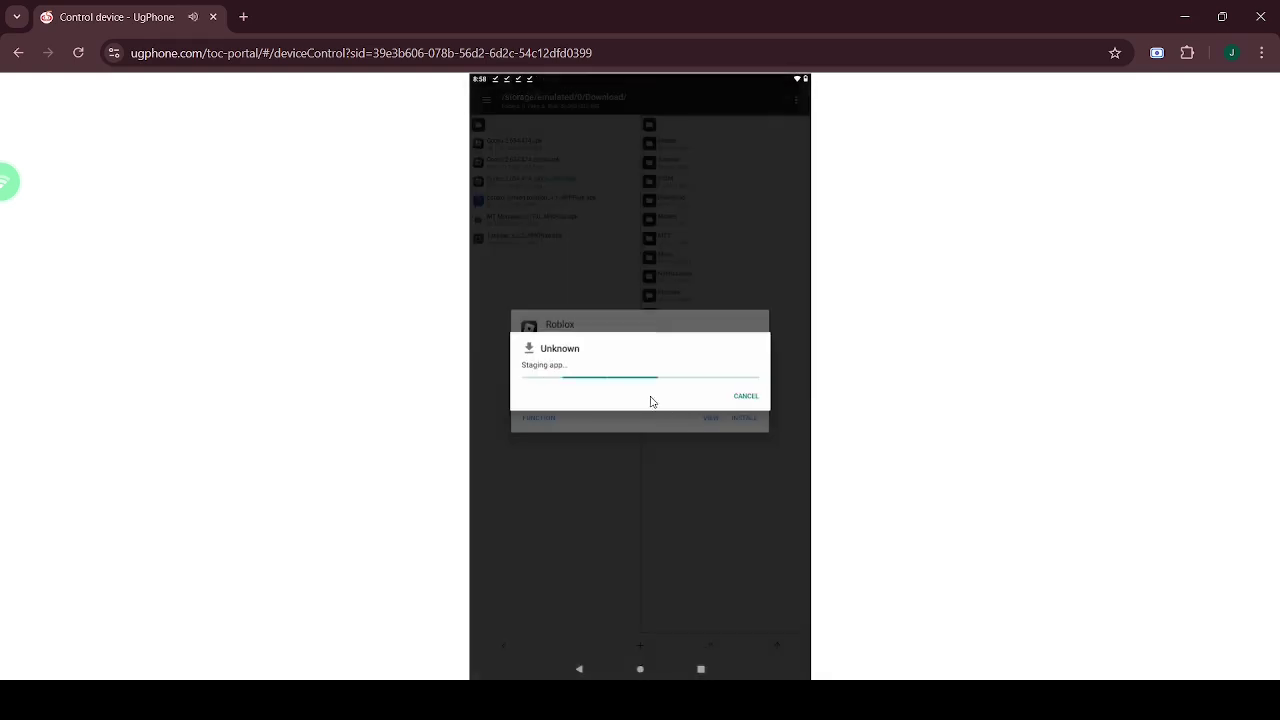
pyautogui.click(717, 397)
# - Clone the APK once more, install the newest Roblox copy, and return to the home screen
pyautogui.click(530, 238)
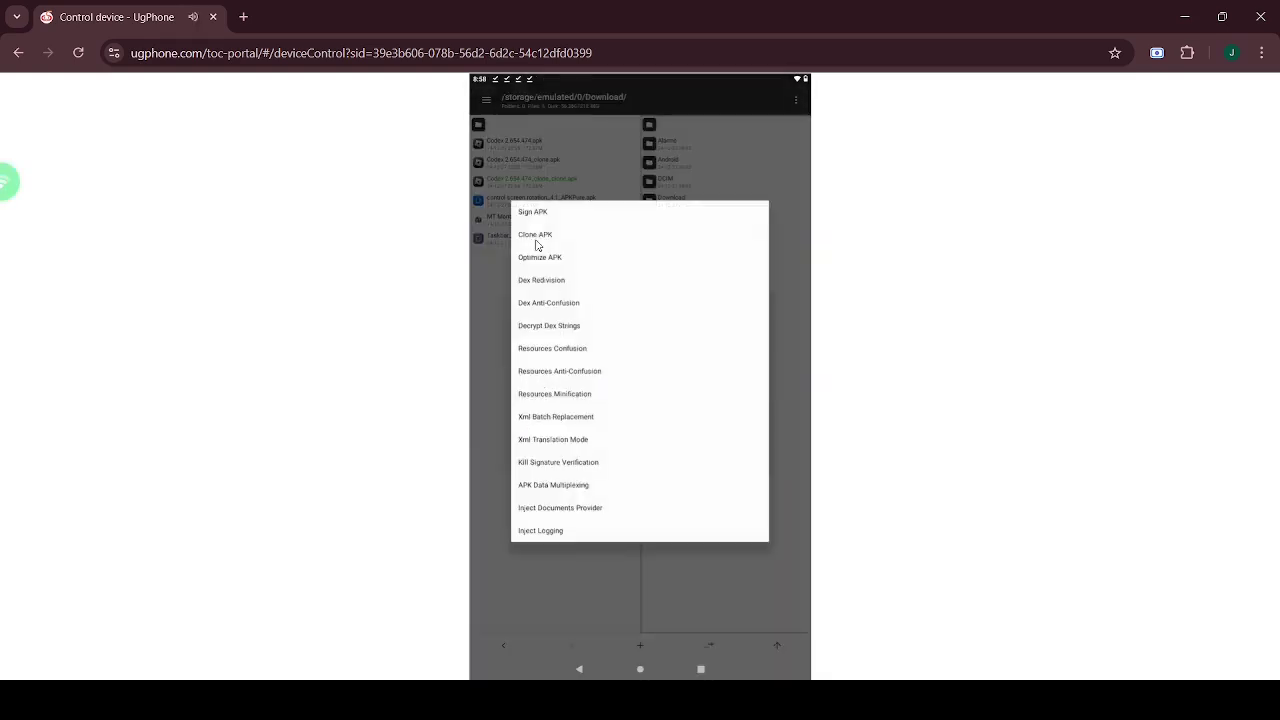
pyautogui.click(534, 246)
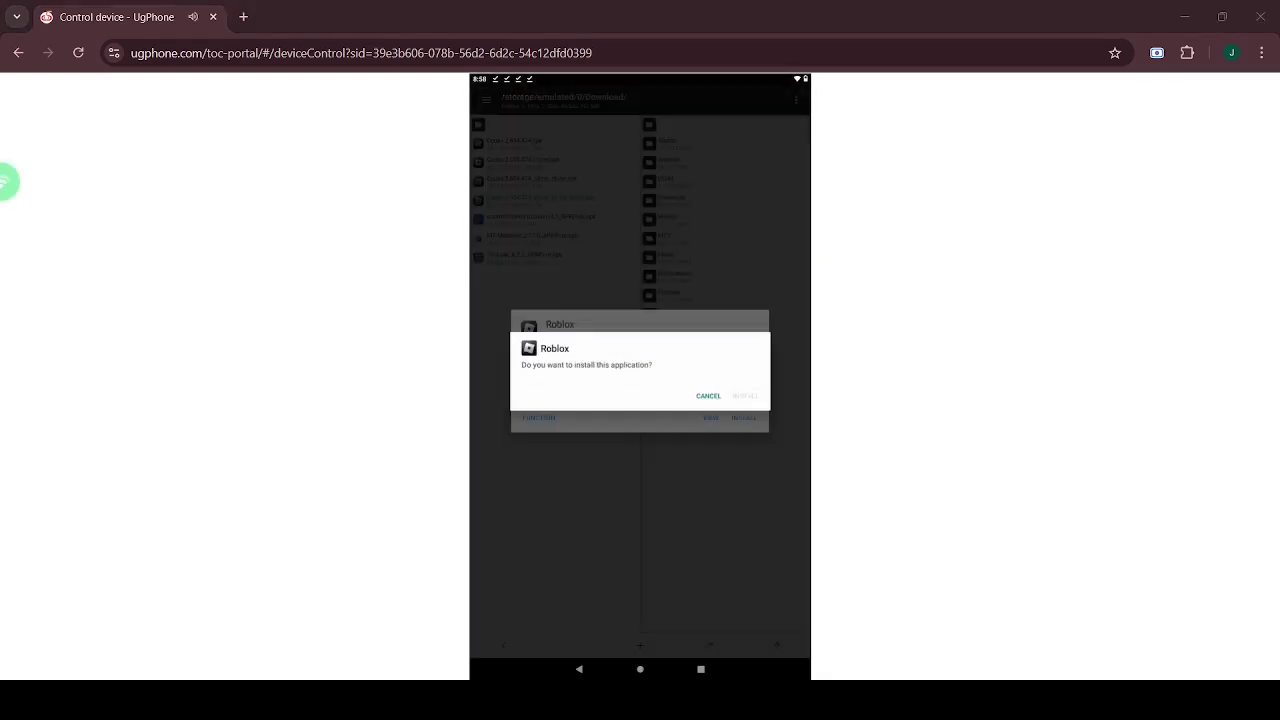
pyautogui.click(708, 395)
pyautogui.click(717, 397)
pyautogui.click(677, 600)
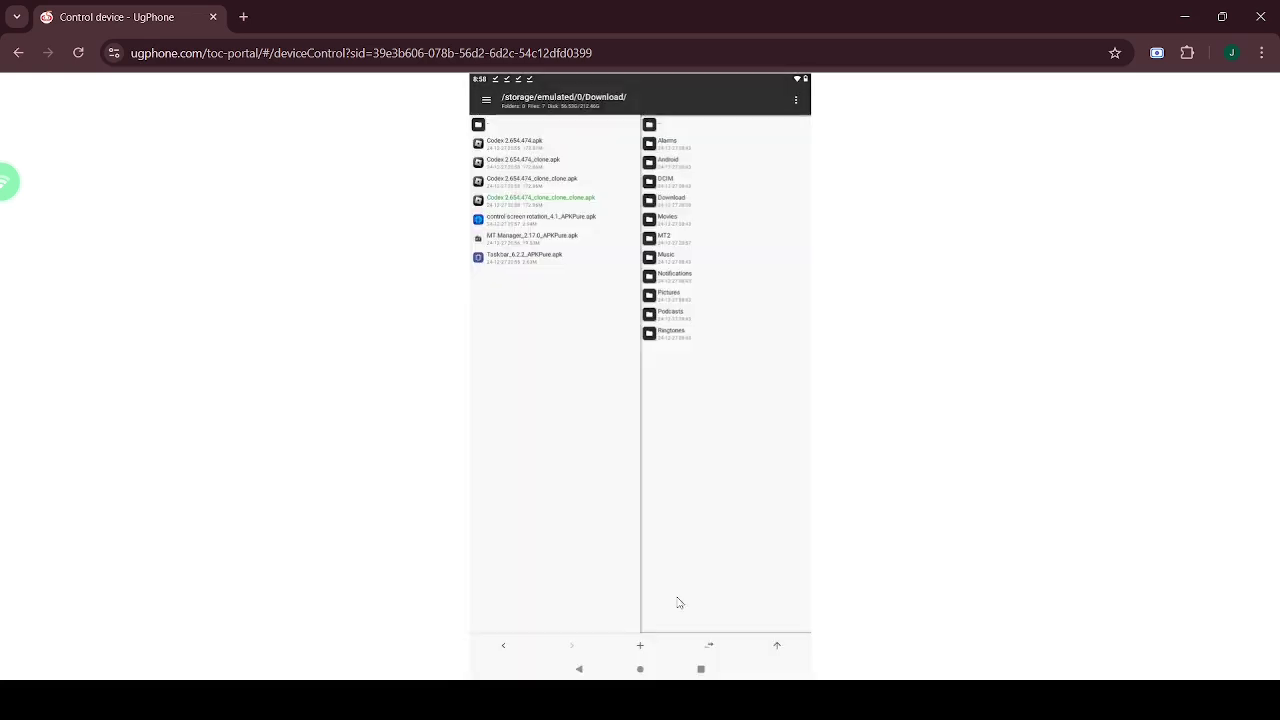
pyautogui.click(640, 669)
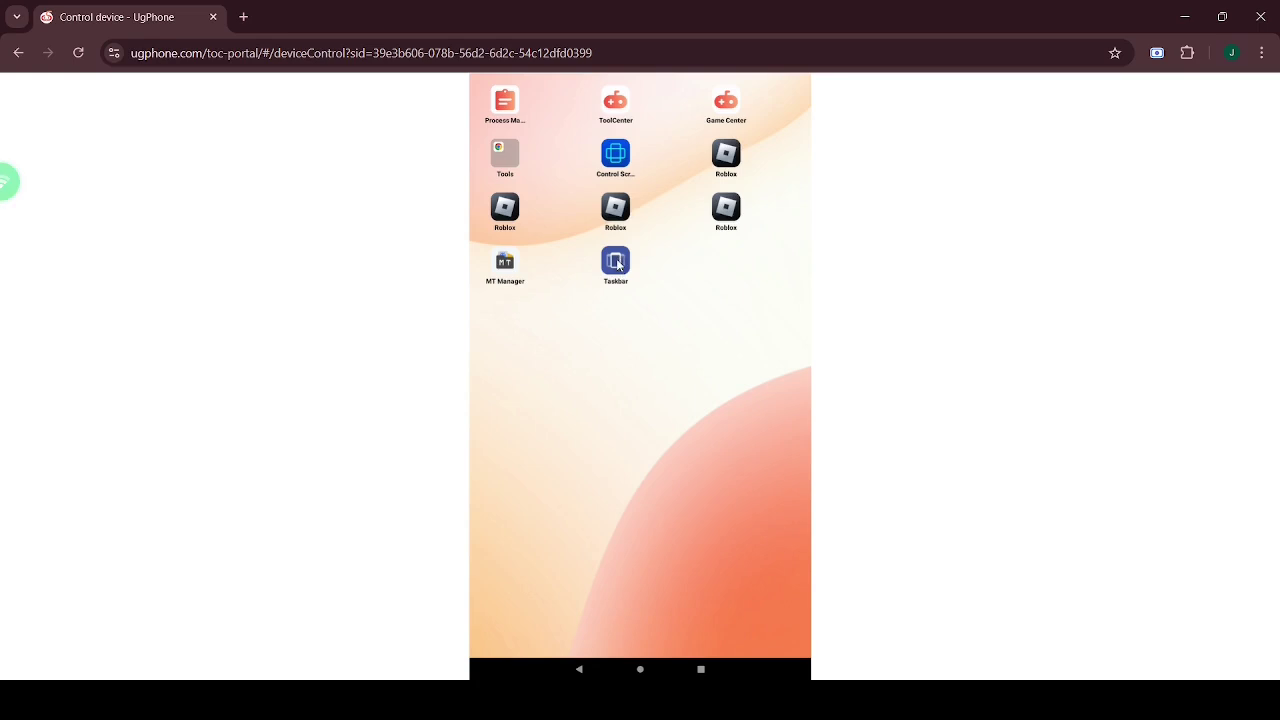
# - Open Taskbar's general settings and its Configure apps in start menu list
pyautogui.click(616, 262)
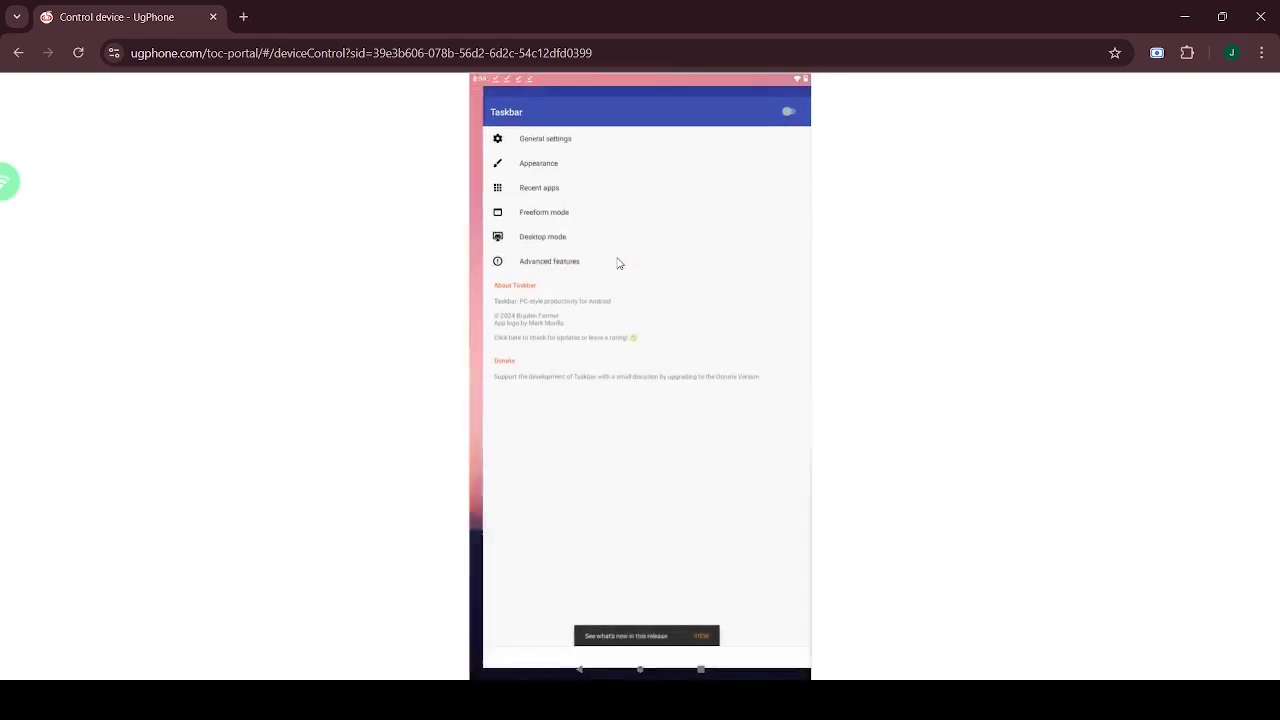
pyautogui.click(543, 130)
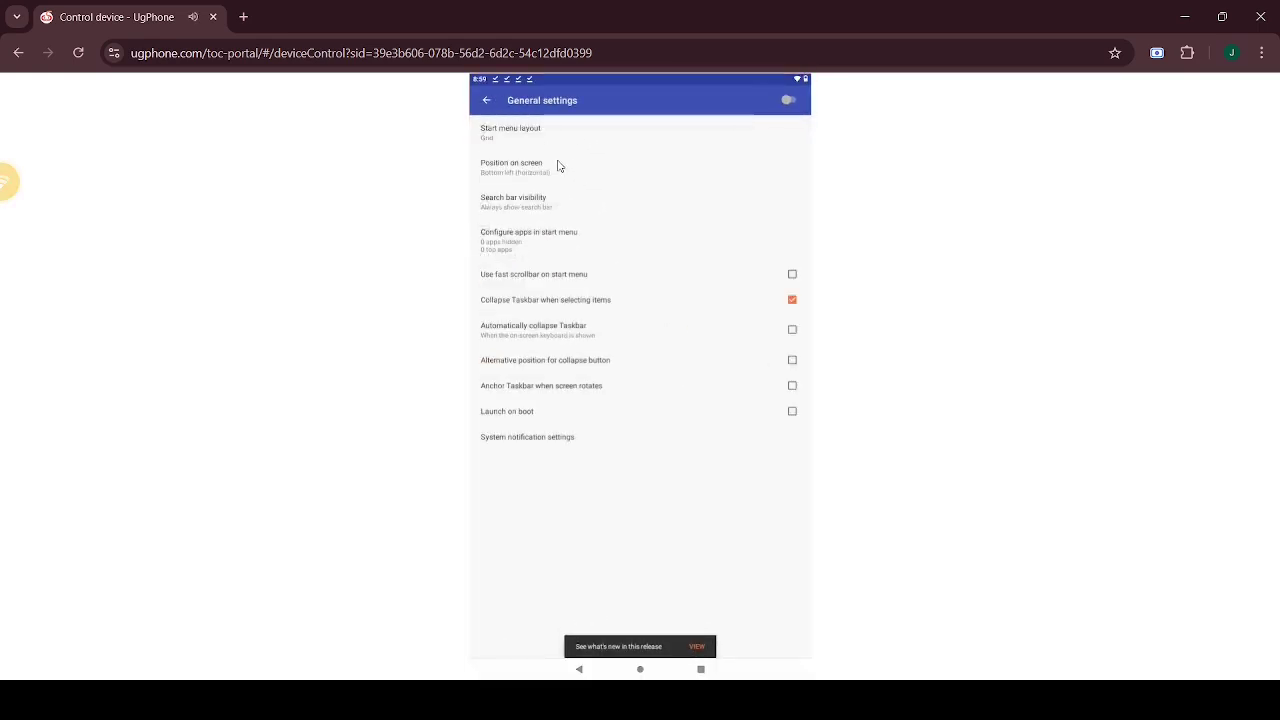
pyautogui.click(566, 240)
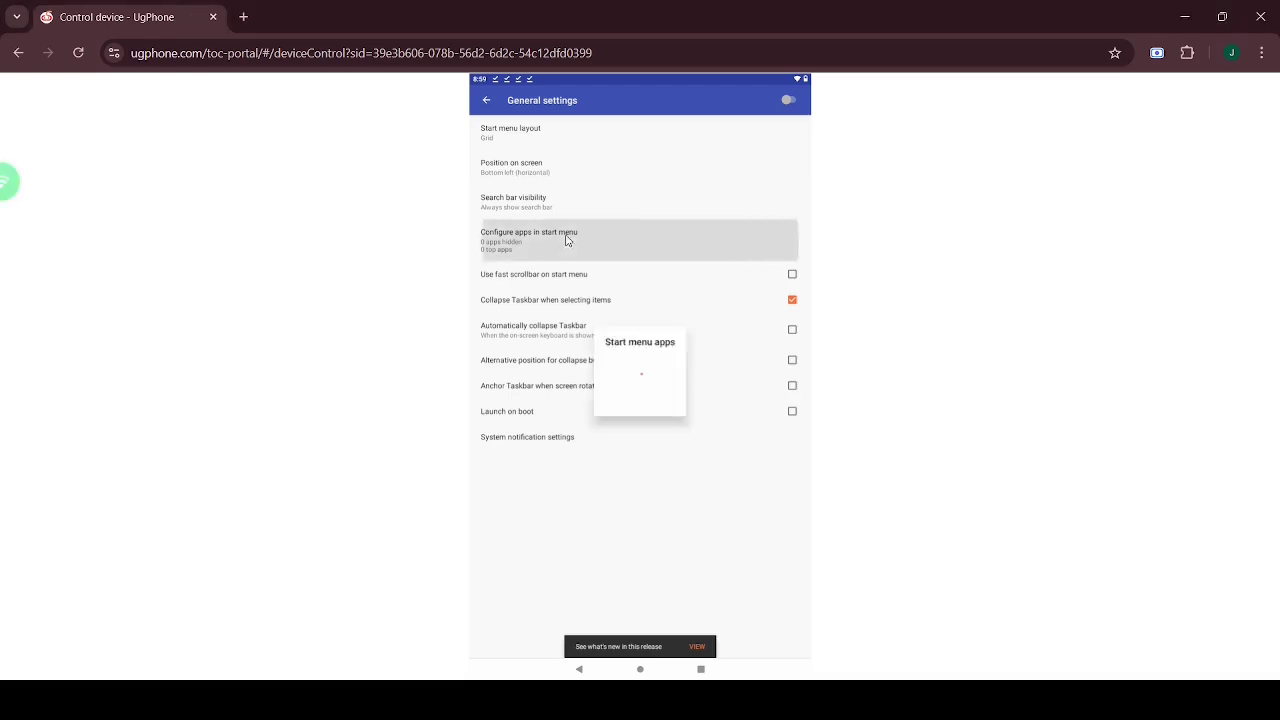
# - Hide Chrome, Clock, Phone, Search, Taskbar, ToolCenter and other non-Roblox apps from the start menu
pyautogui.click(537, 158)
pyautogui.click(541, 187)
pyautogui.click(548, 206)
pyautogui.click(541, 244)
pyautogui.click(540, 263)
pyautogui.click(544, 282)
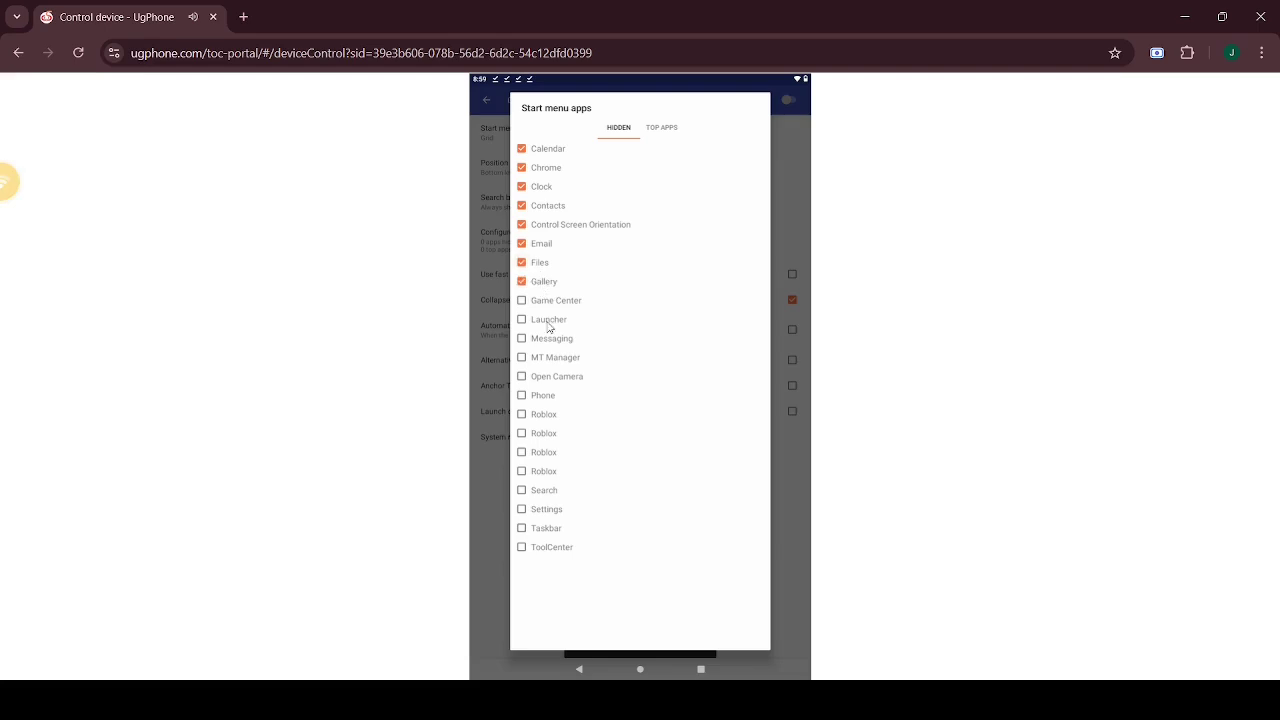
pyautogui.click(549, 320)
pyautogui.click(556, 377)
pyautogui.click(543, 396)
pyautogui.click(540, 490)
pyautogui.click(544, 528)
pyautogui.click(548, 547)
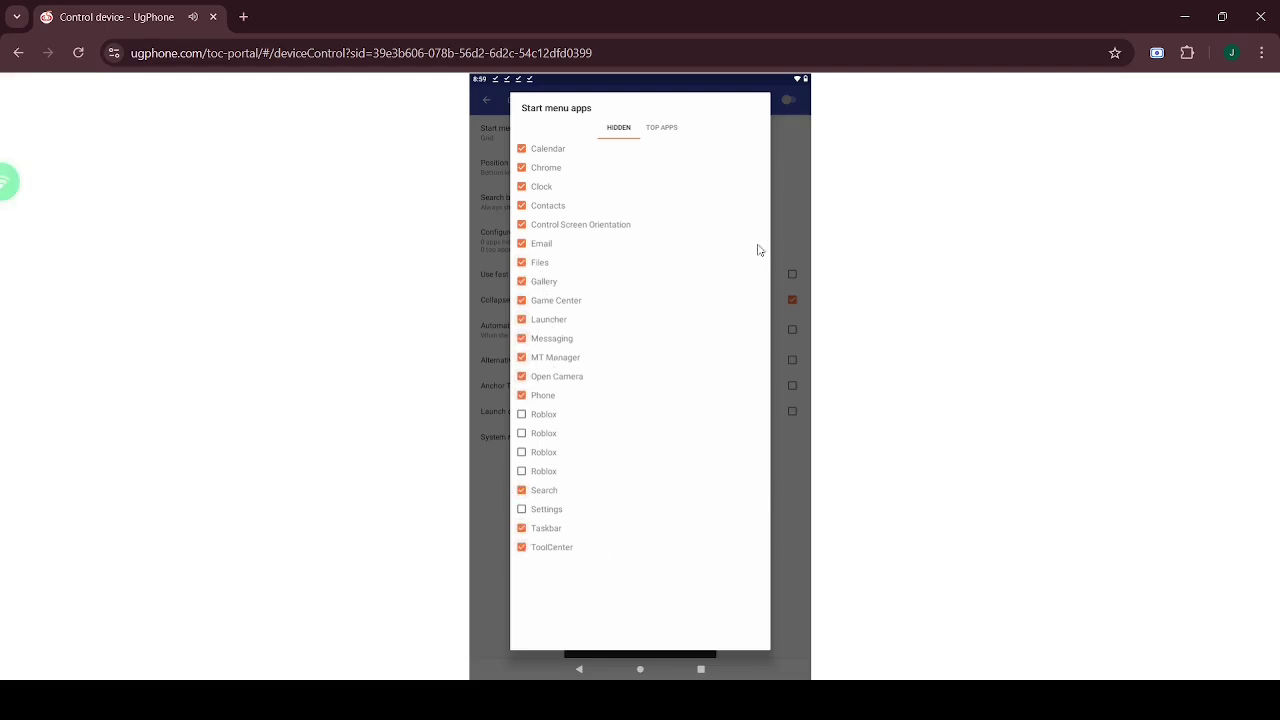
# - Enable Launch on boot and return to the main Taskbar settings
pyautogui.click(795, 240)
pyautogui.click(540, 413)
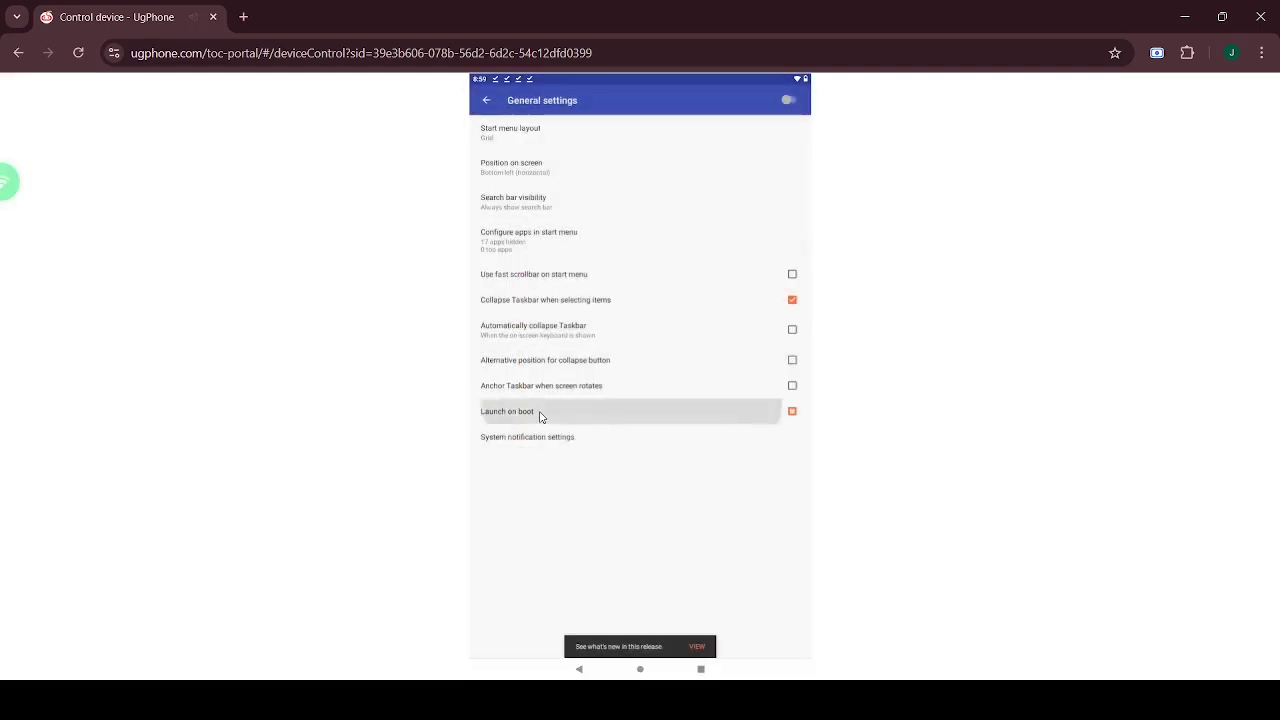
pyautogui.click(492, 103)
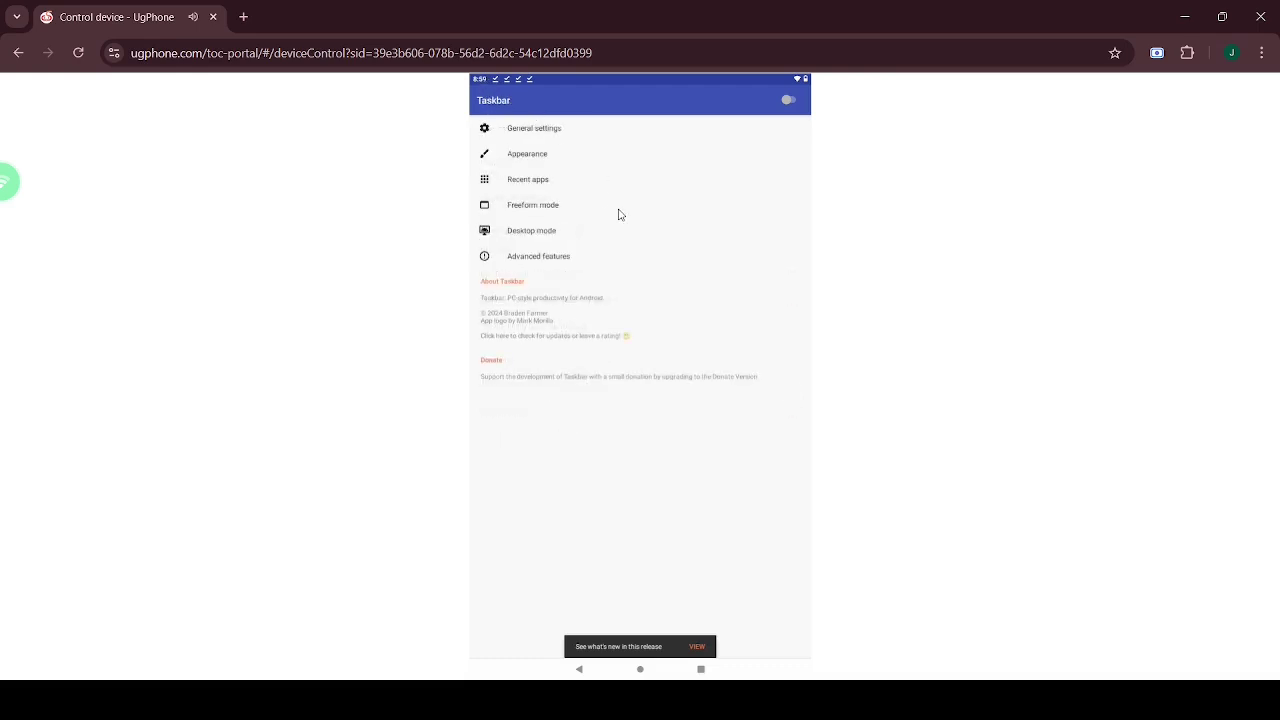
# - In Freeform mode, turn off fullscreen game launching and set default window size to Large
pyautogui.click(550, 203)
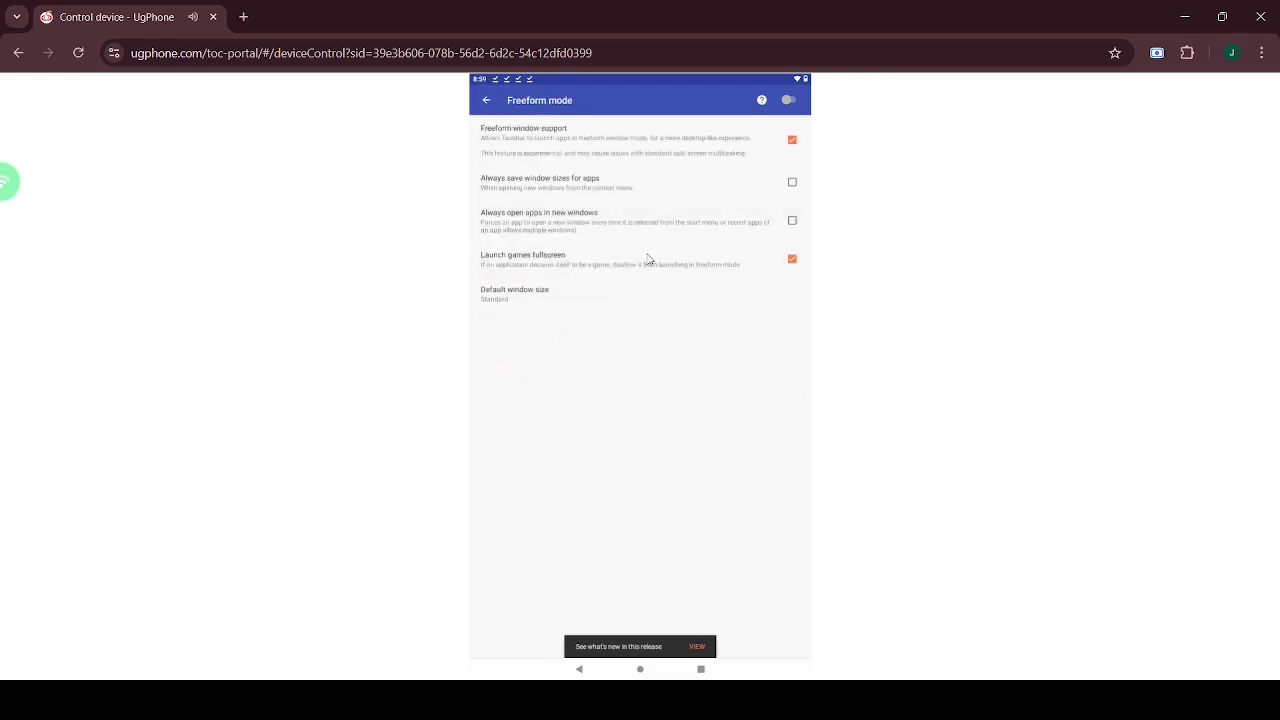
pyautogui.click(606, 264)
pyautogui.click(575, 300)
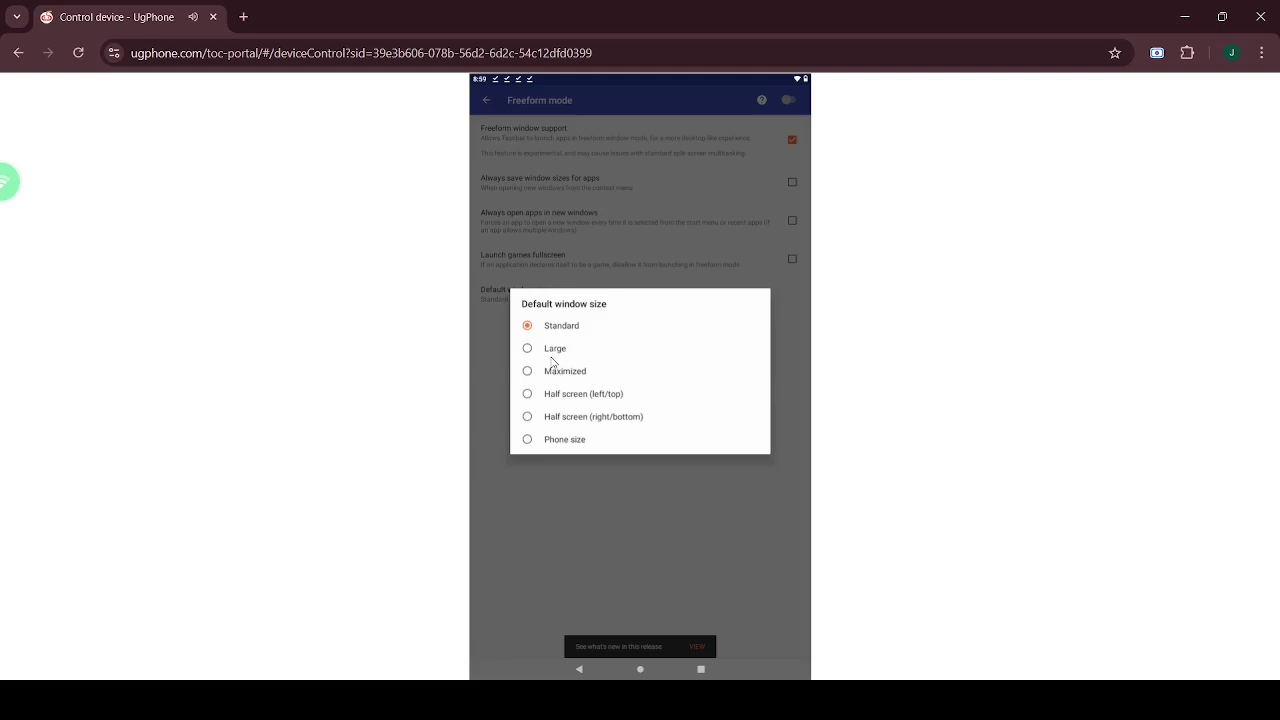
pyautogui.click(554, 350)
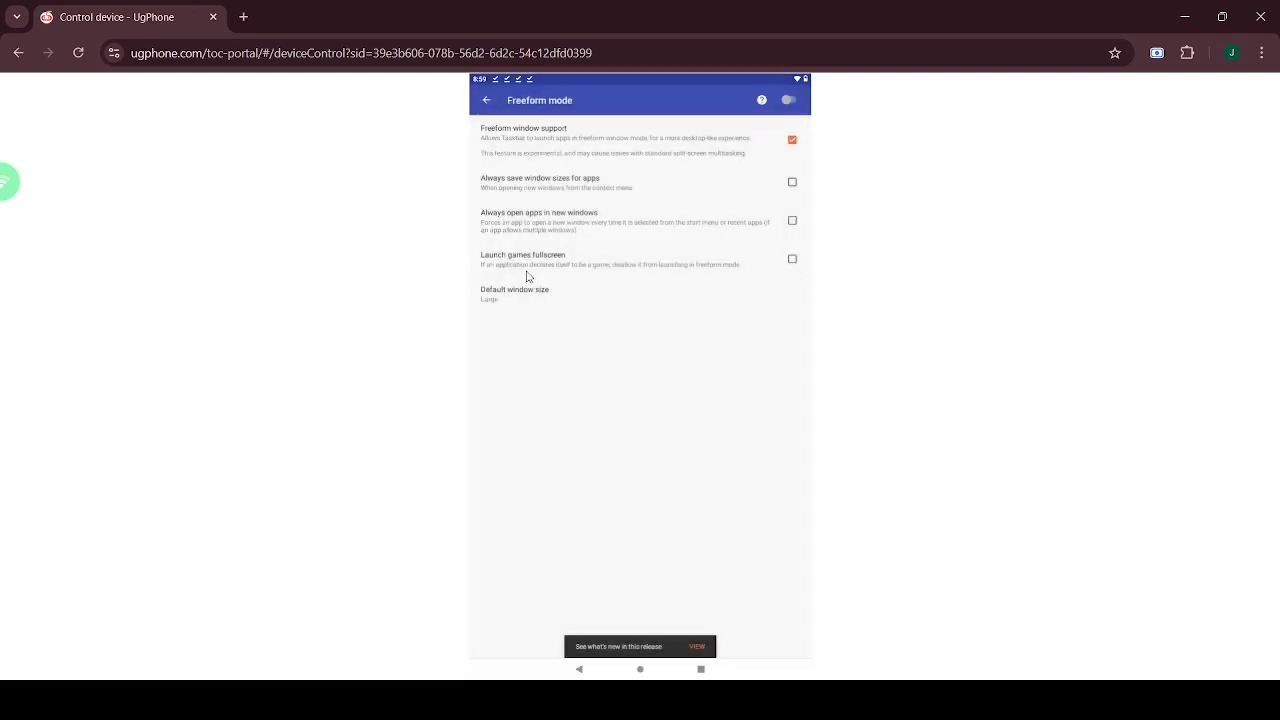
# - Enable Taskbar desktop mode with Launcher as the primary launcher
pyautogui.click(489, 102)
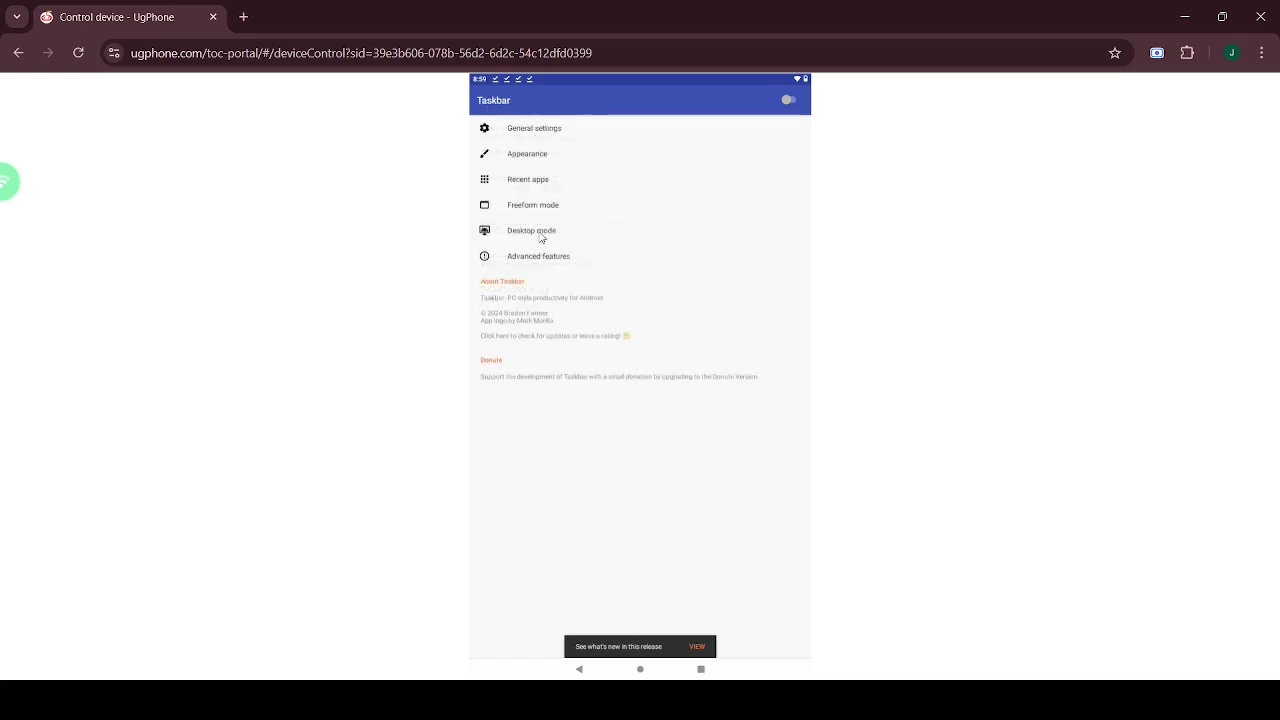
pyautogui.click(541, 236)
pyautogui.click(792, 145)
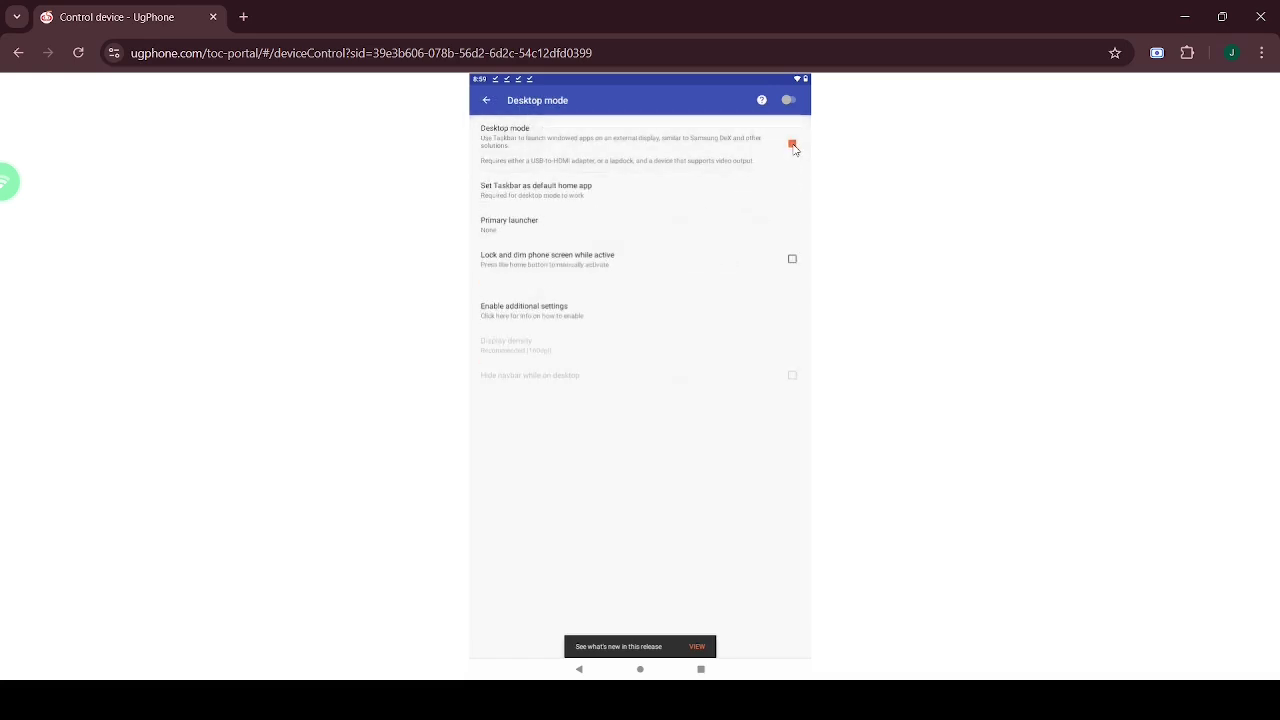
pyautogui.click(526, 227)
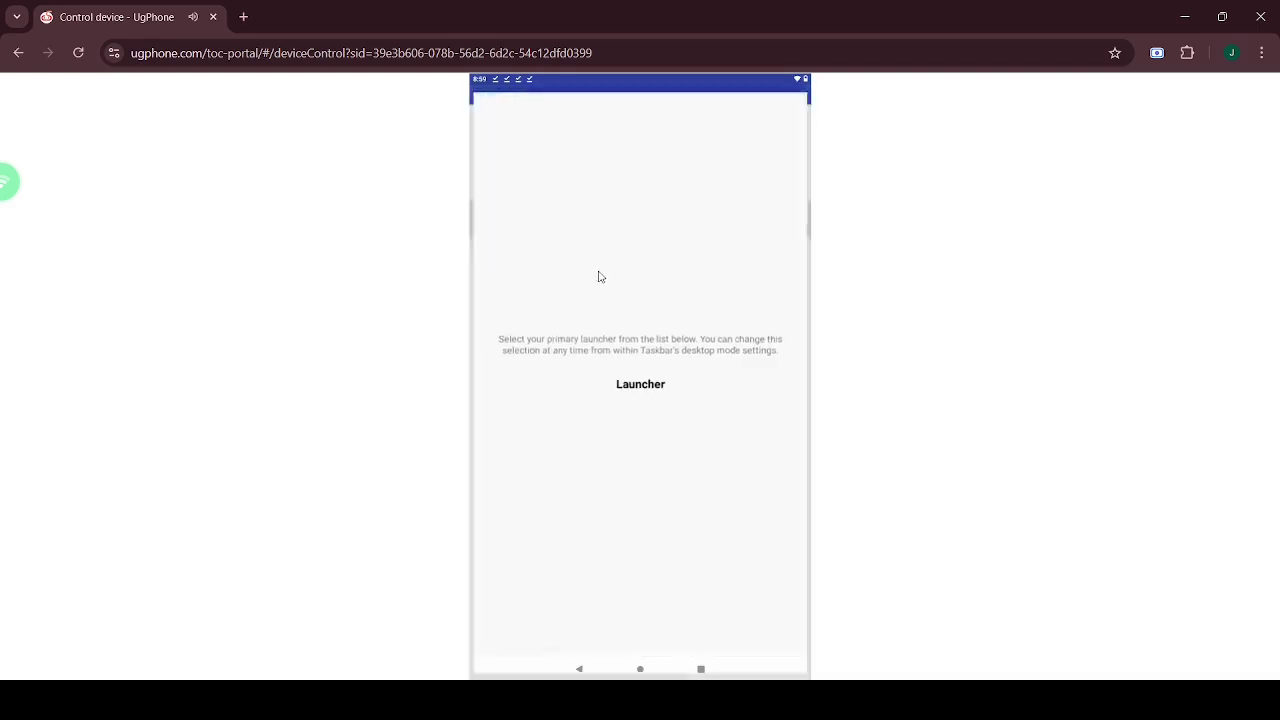
pyautogui.click(641, 385)
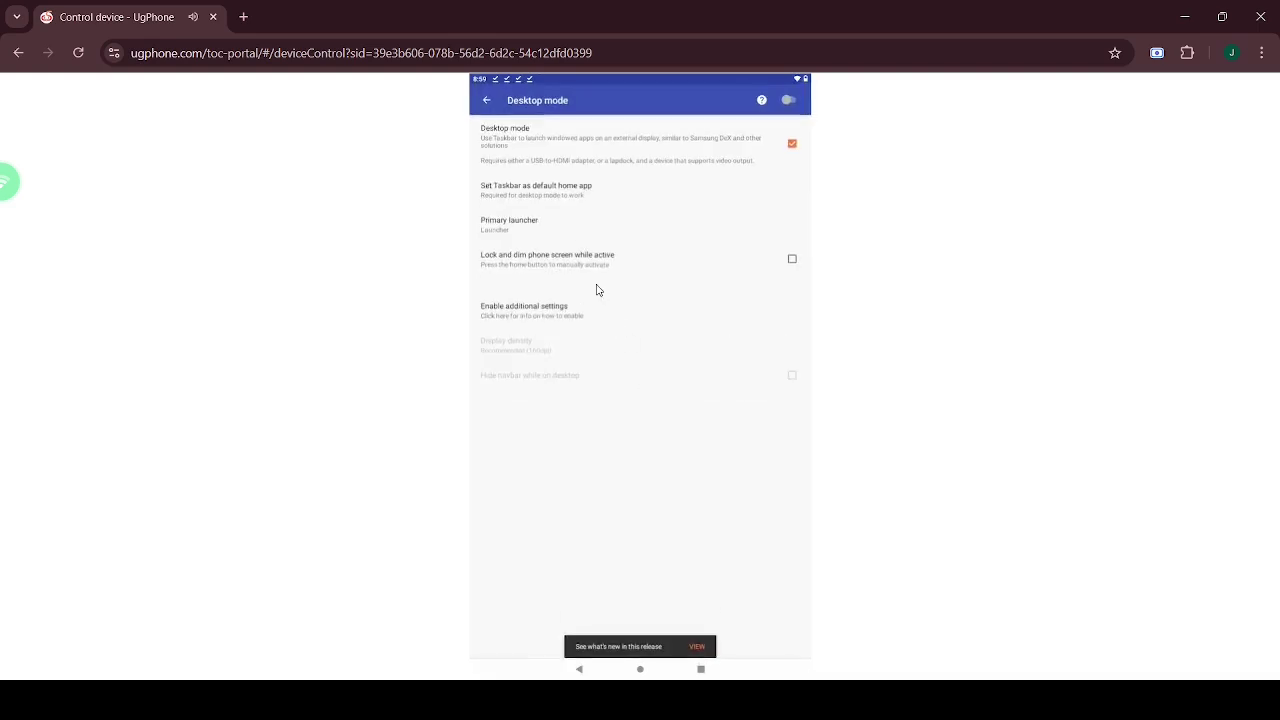
pyautogui.click(561, 200)
pyautogui.click(487, 101)
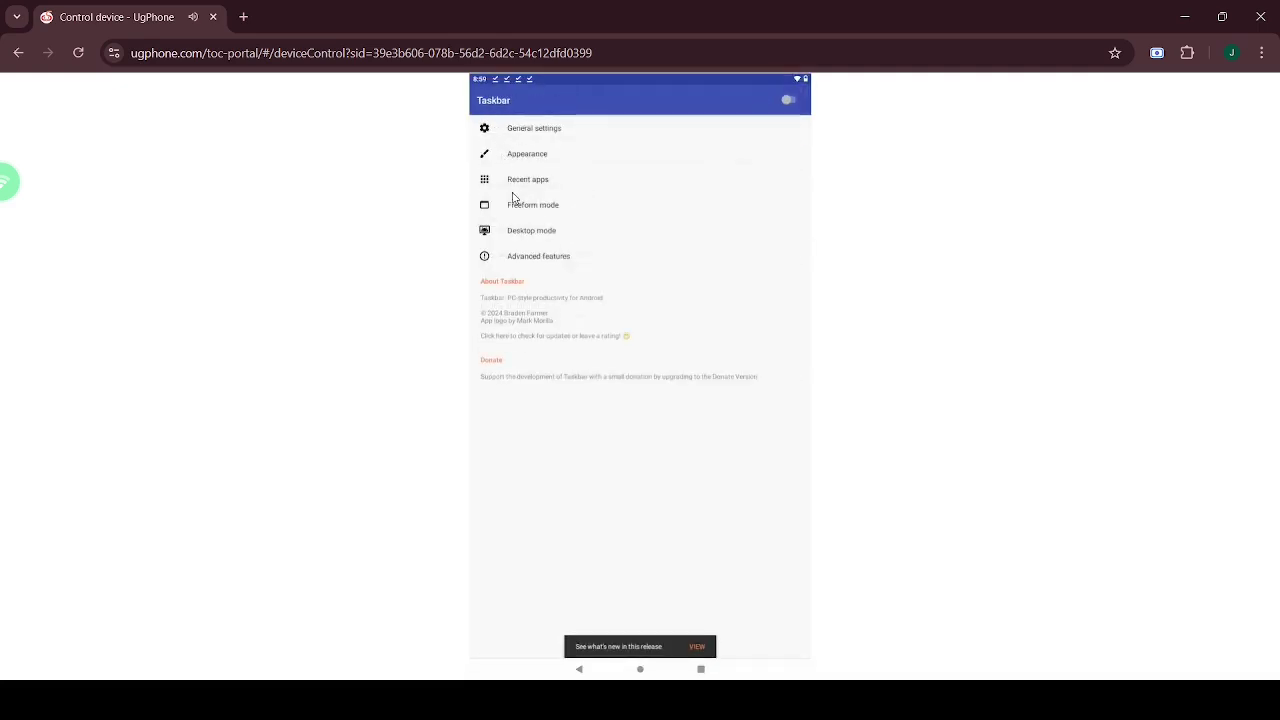
# - Add Home and Back navigation buttons to the taskbar, then open Control Screen Orientation
pyautogui.click(543, 258)
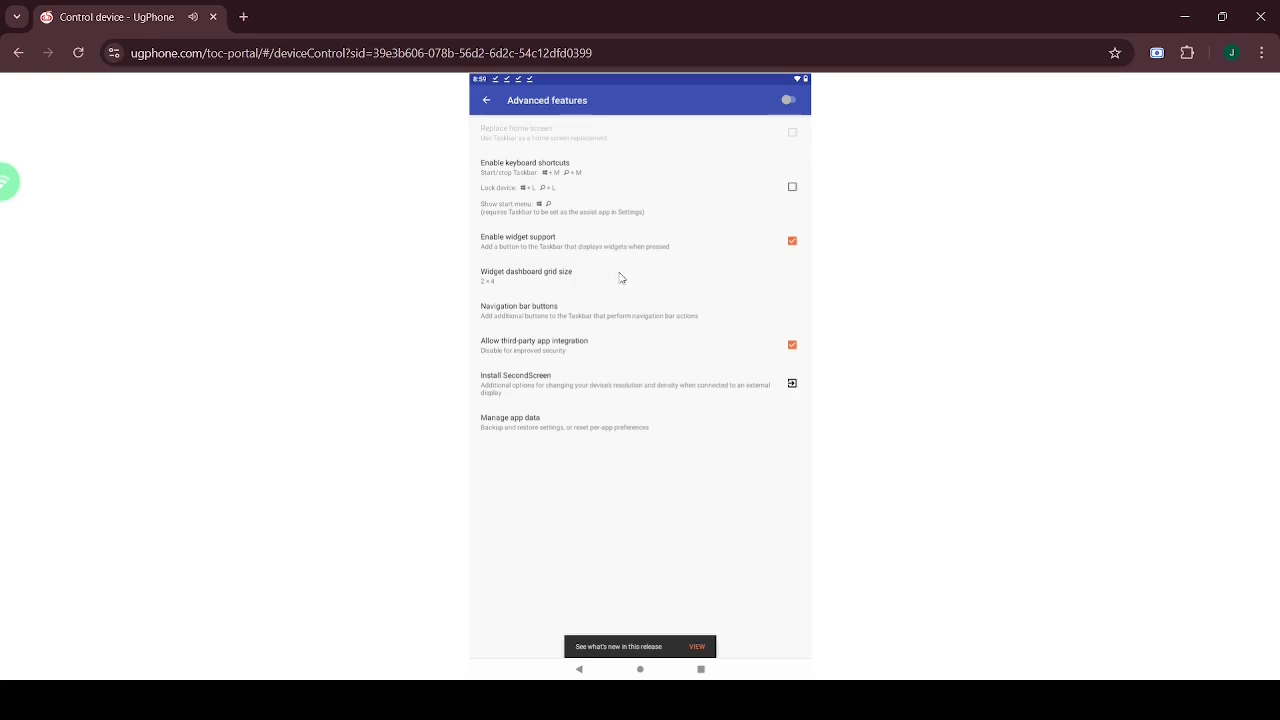
pyautogui.click(645, 320)
pyautogui.click(650, 384)
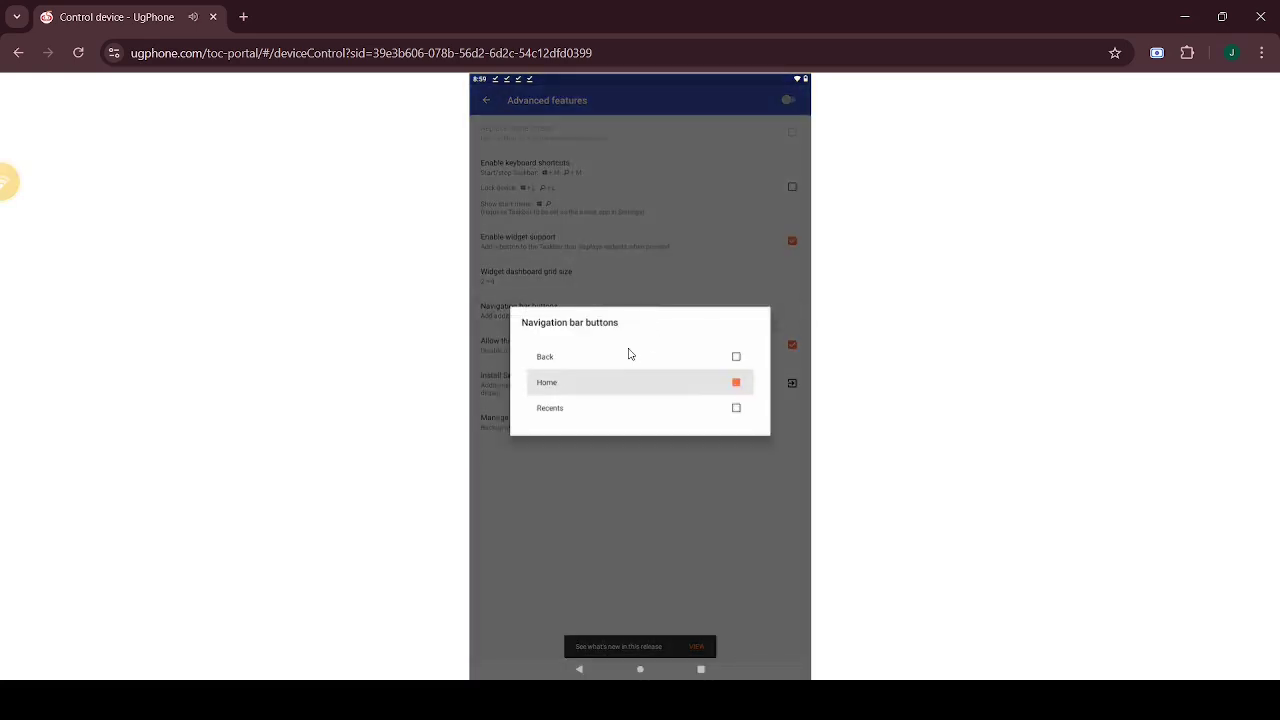
pyautogui.click(631, 356)
pyautogui.click(626, 548)
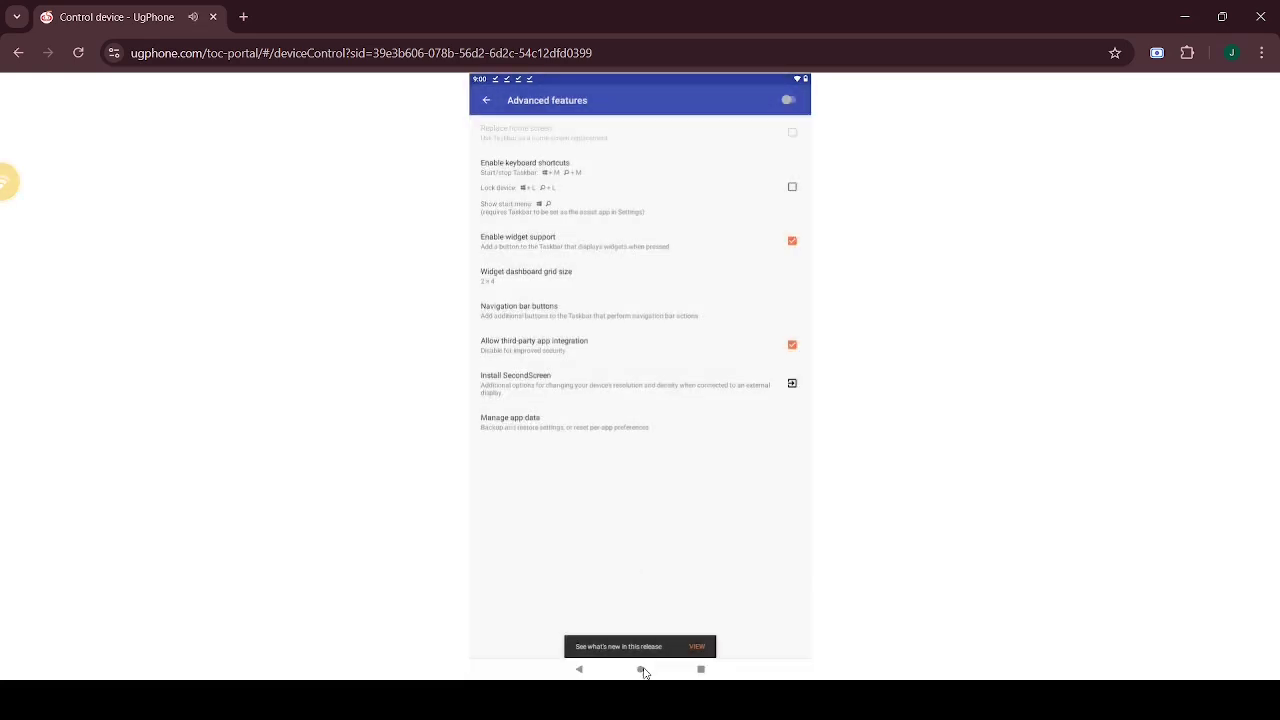
pyautogui.click(640, 669)
pyautogui.click(620, 165)
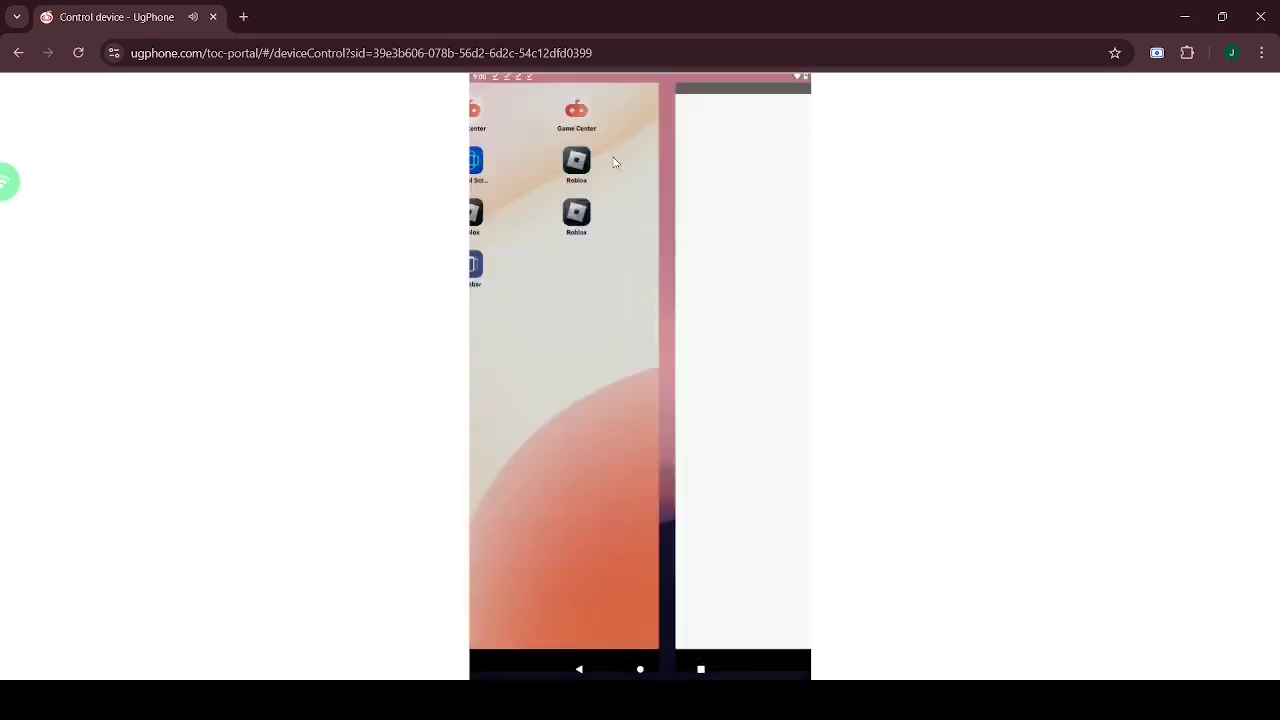
# - Enable start after reboot, start the orientation service, and lock the screen to Landscape
pyautogui.click(638, 207)
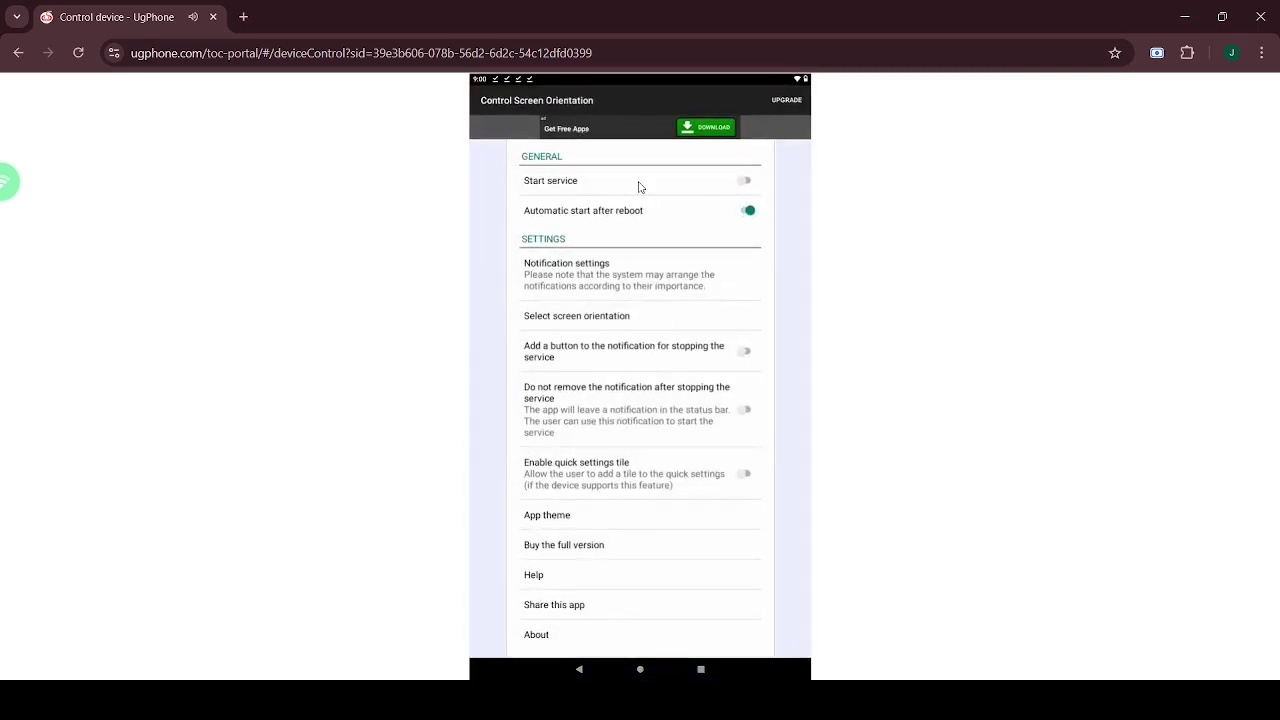
pyautogui.click(638, 185)
pyautogui.click(624, 316)
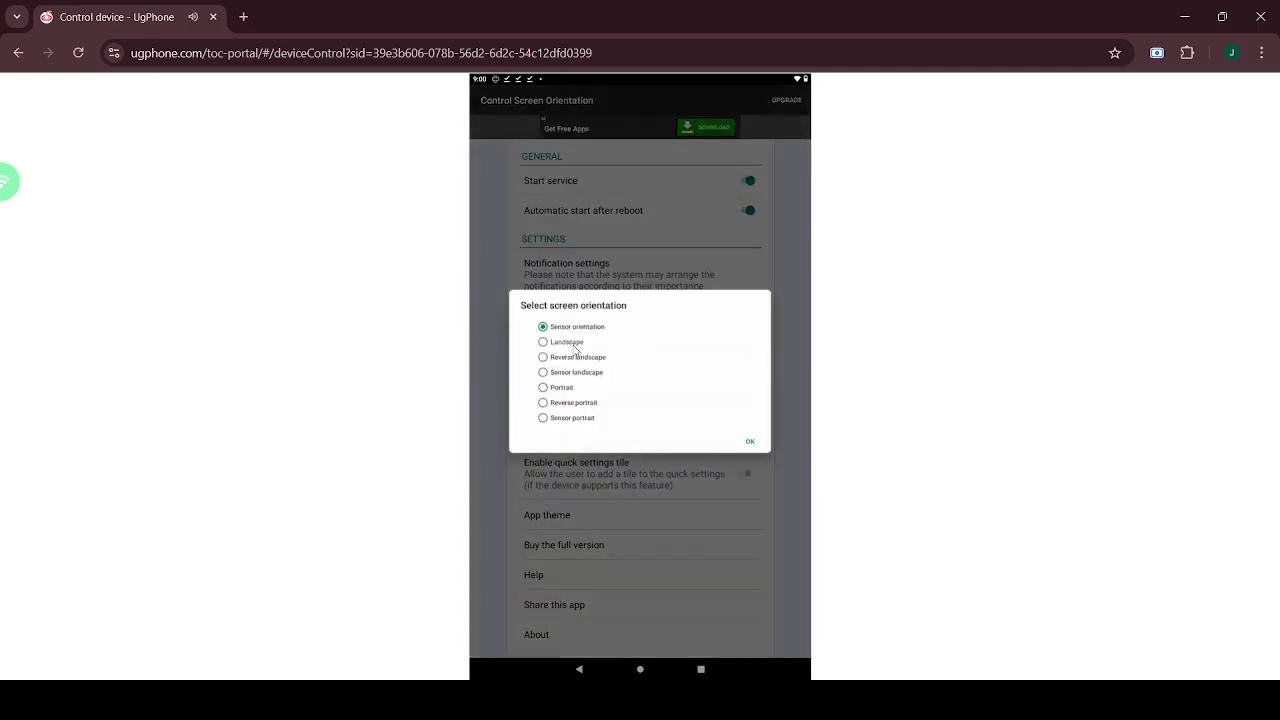
pyautogui.click(566, 345)
pyautogui.click(544, 554)
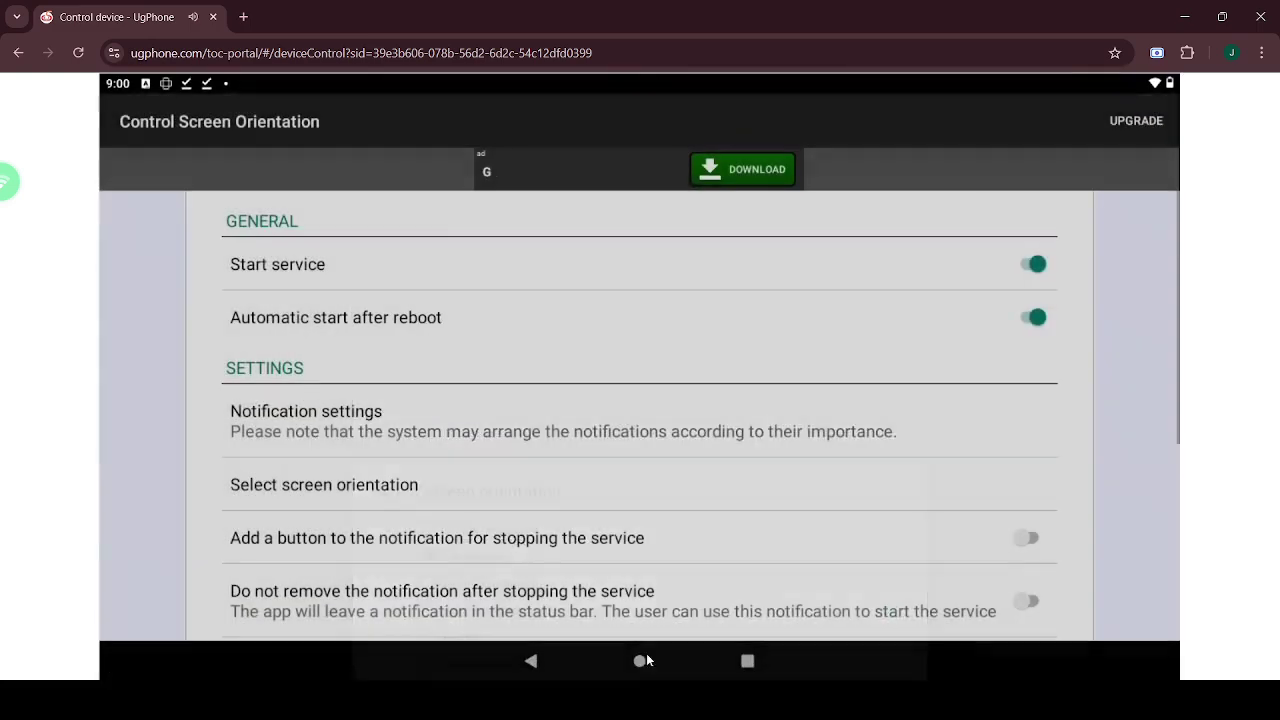
pyautogui.click(641, 660)
# - Restart the cloud phone from the floating control panel and confirm
pyautogui.click(12, 185)
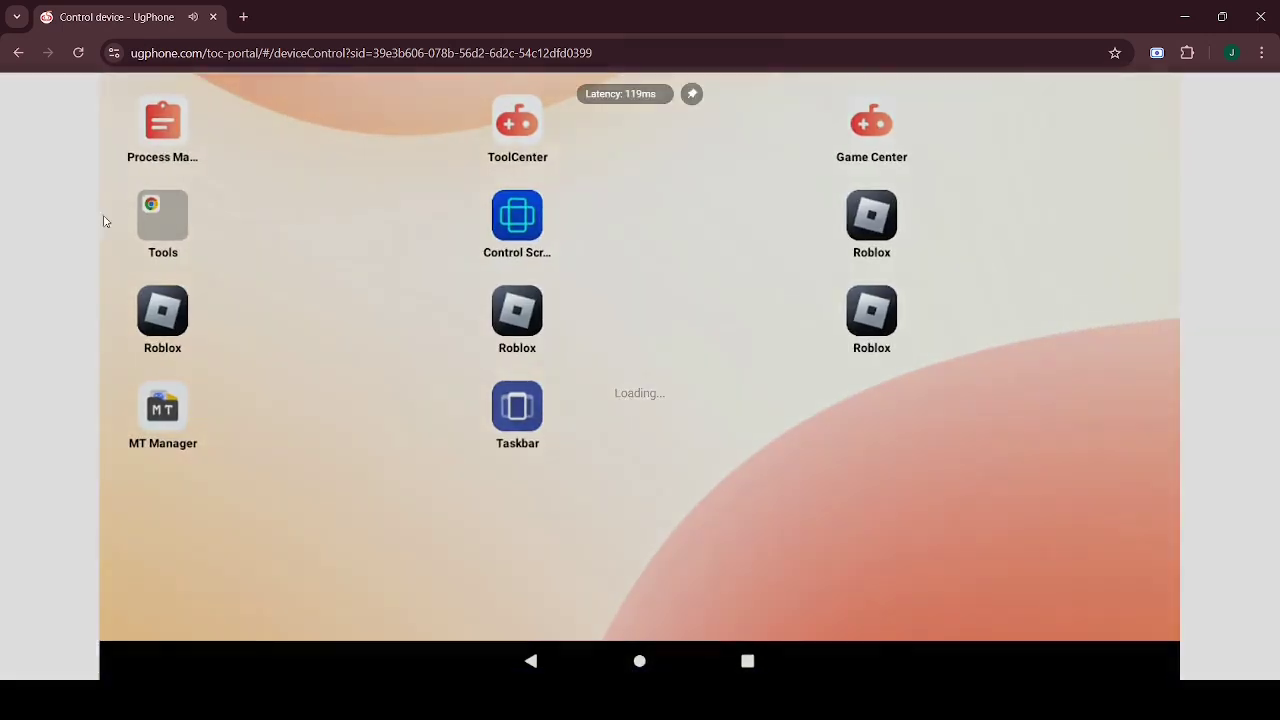
pyautogui.click(667, 420)
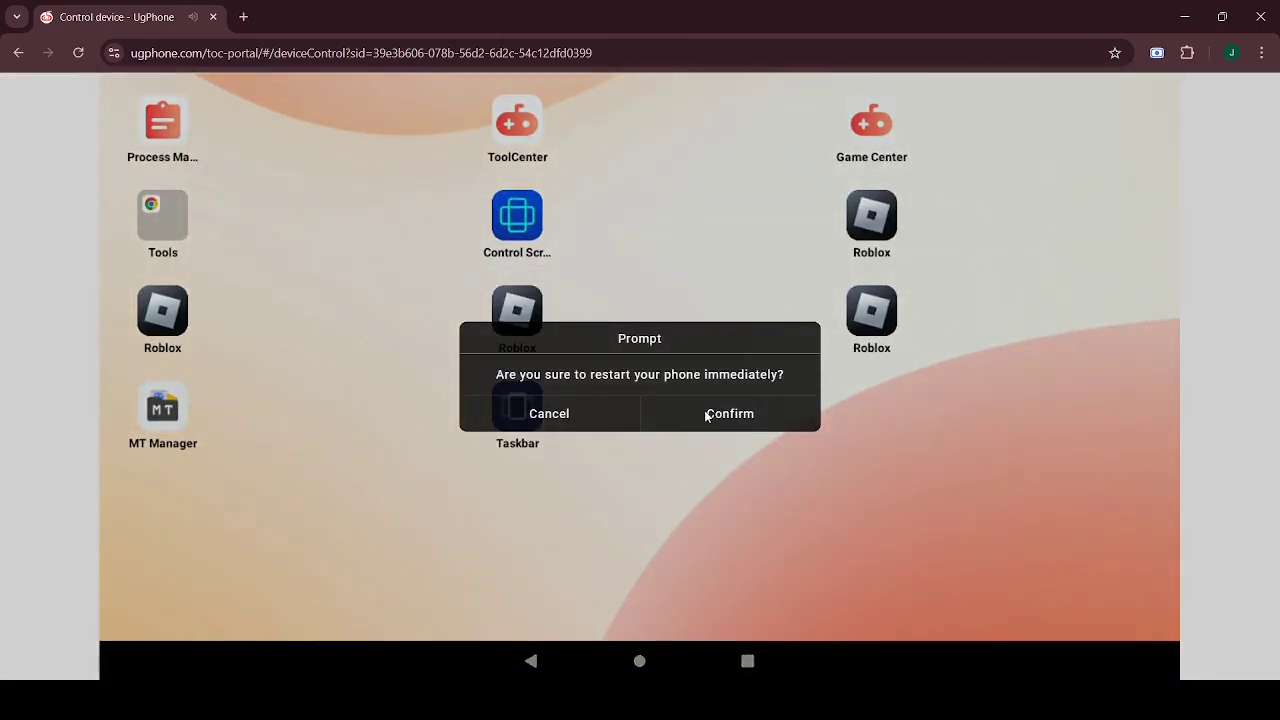
pyautogui.click(709, 417)
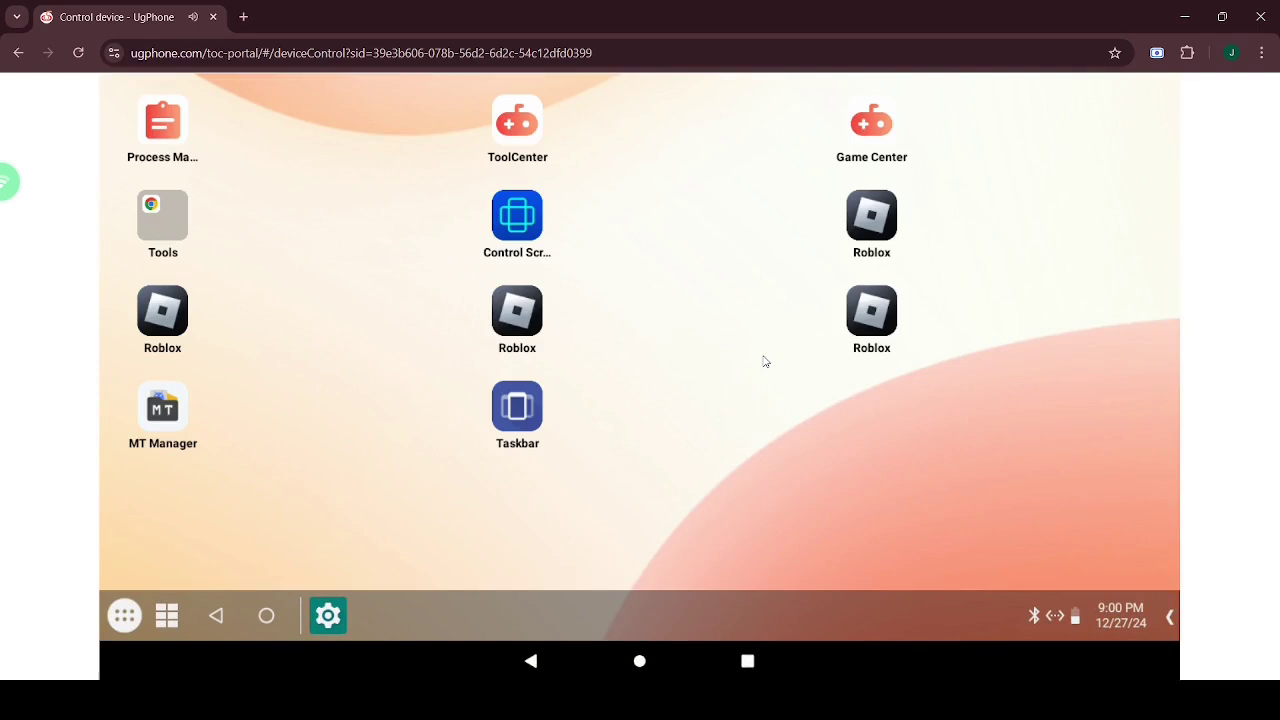
# - Launch the four Roblox clones one by one from the Taskbar app drawer
pyautogui.click(124, 615)
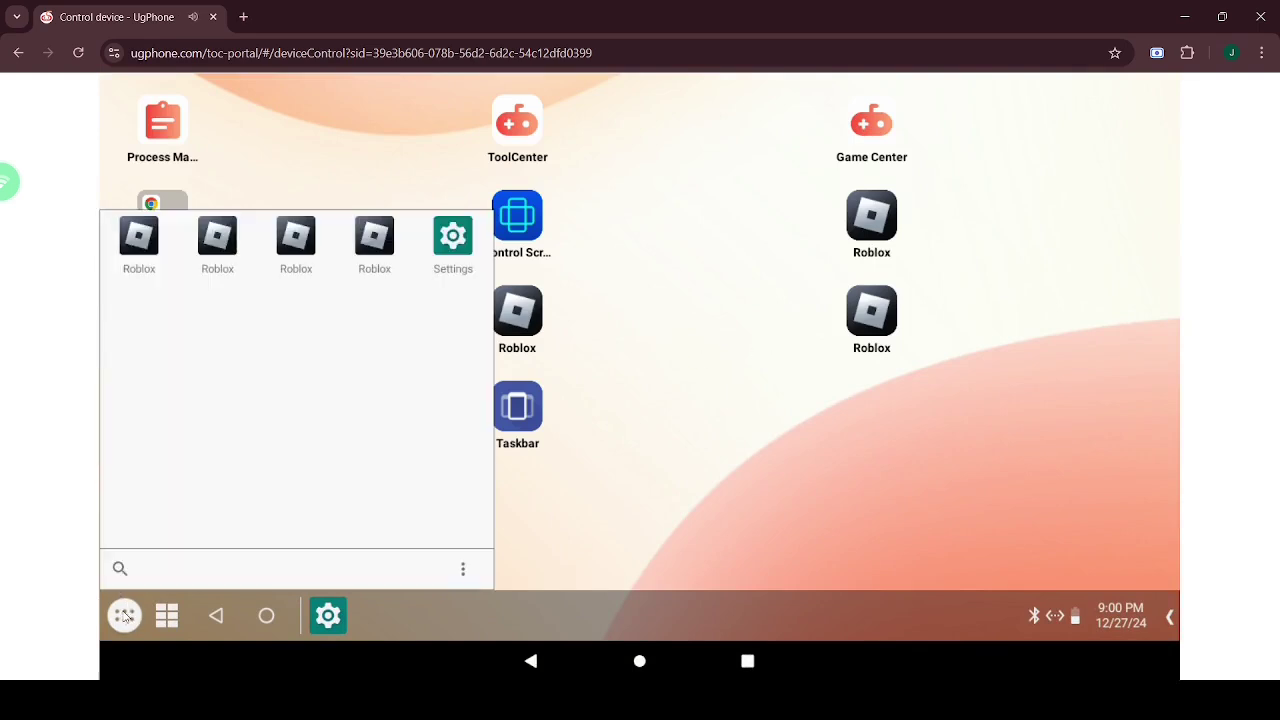
pyautogui.click(143, 272)
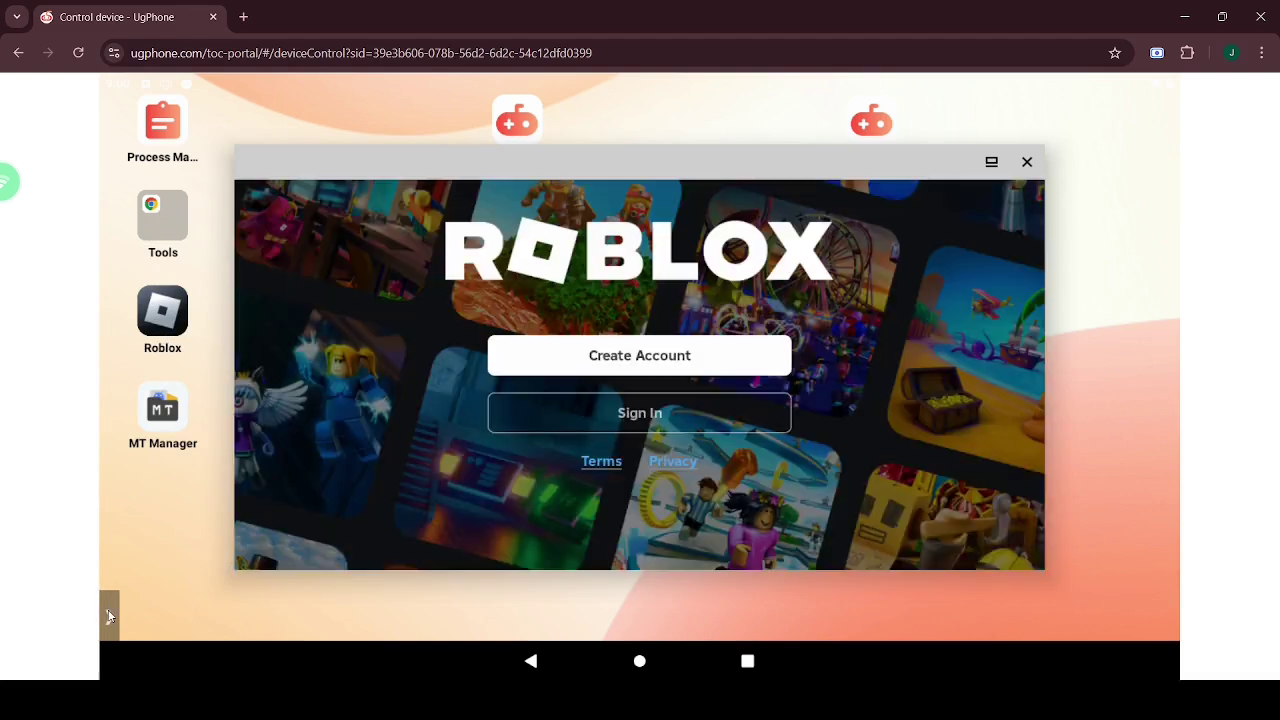
pyautogui.click(108, 616)
pyautogui.click(124, 615)
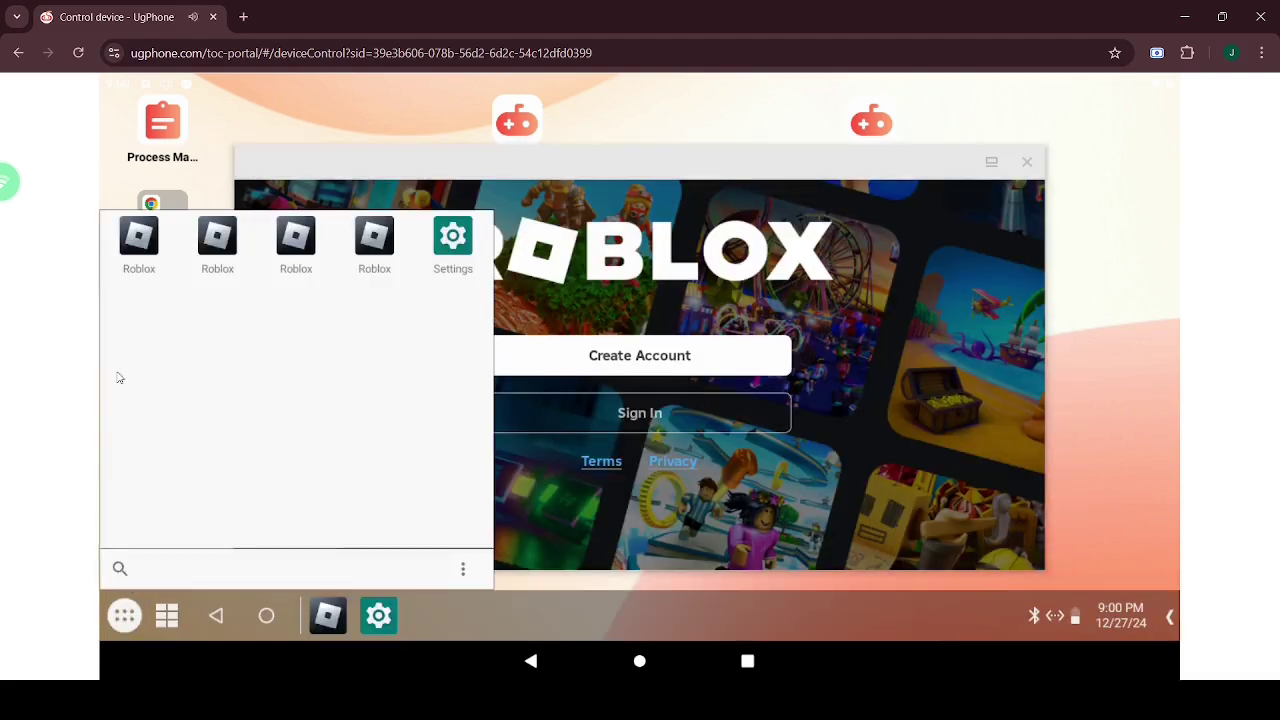
pyautogui.click(216, 236)
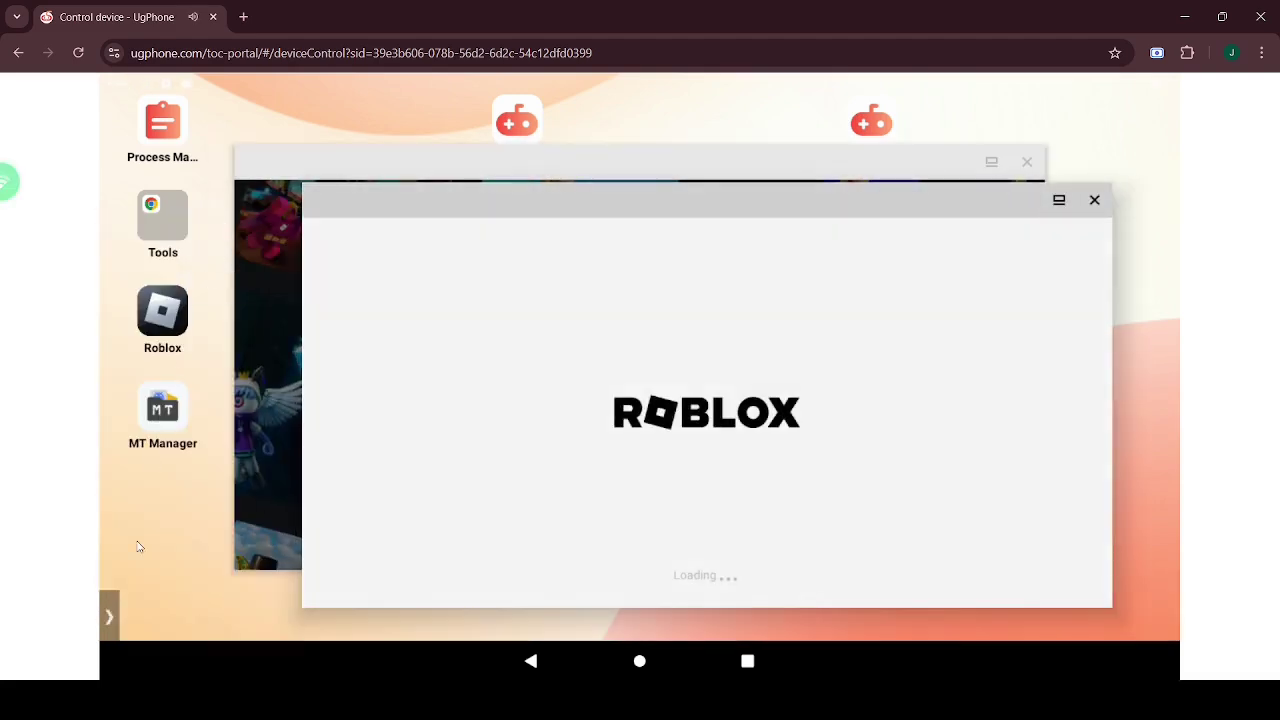
pyautogui.click(110, 616)
pyautogui.click(124, 615)
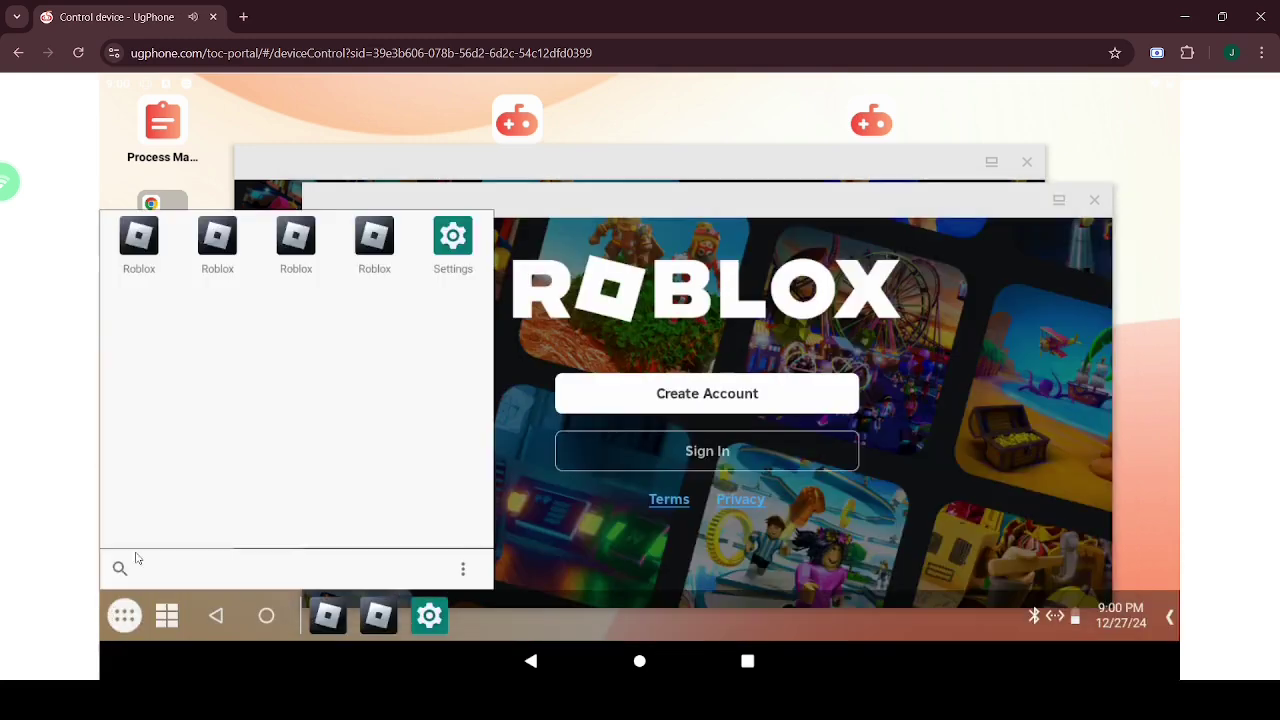
pyautogui.click(295, 237)
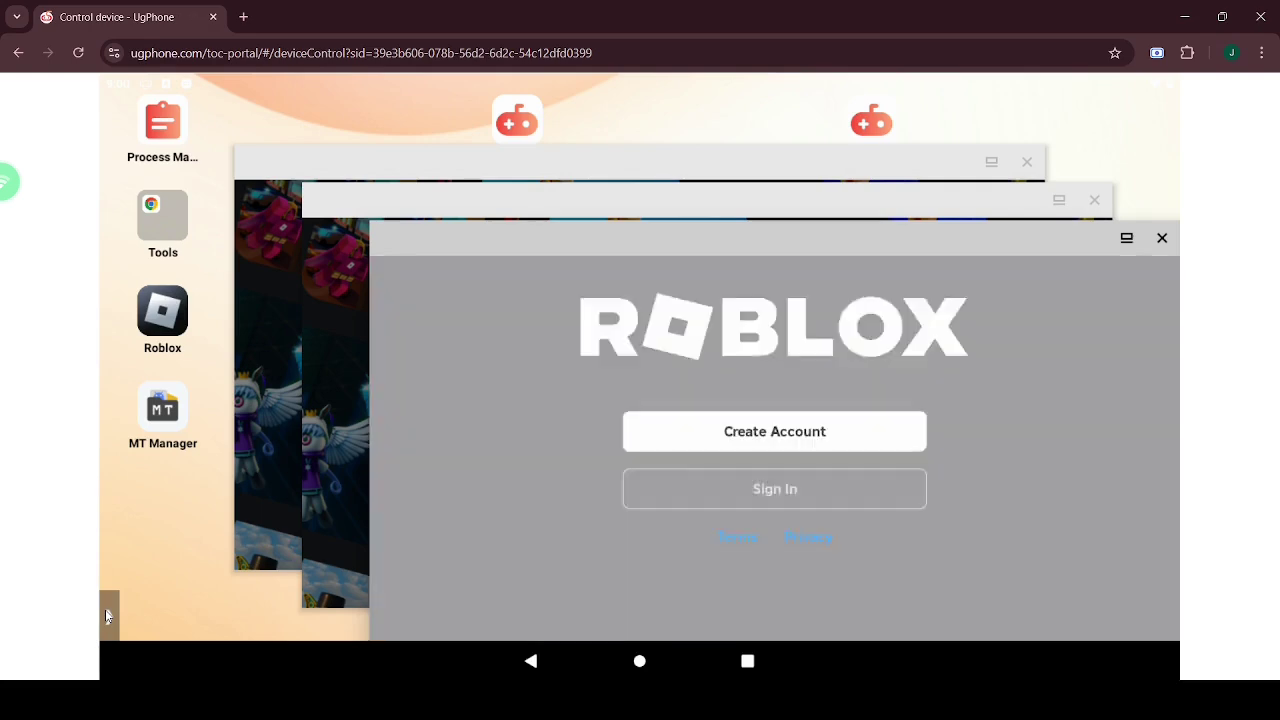
pyautogui.click(107, 616)
pyautogui.click(124, 615)
pyautogui.click(374, 238)
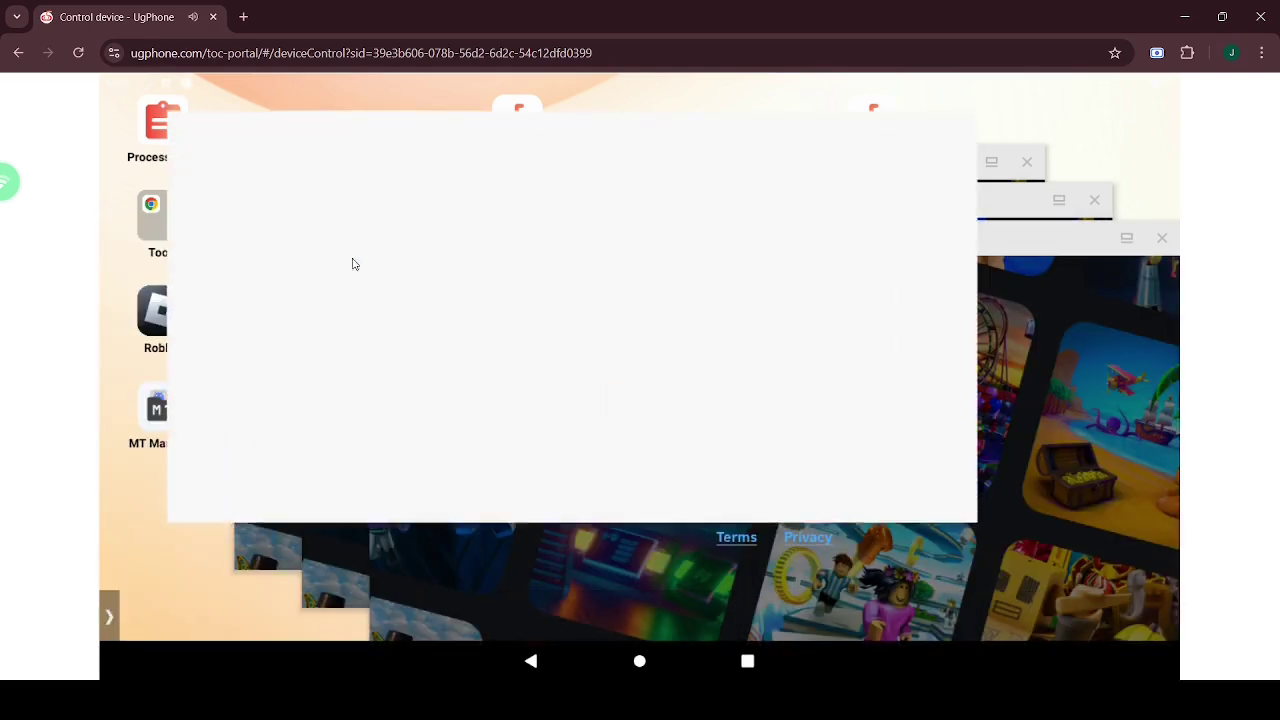